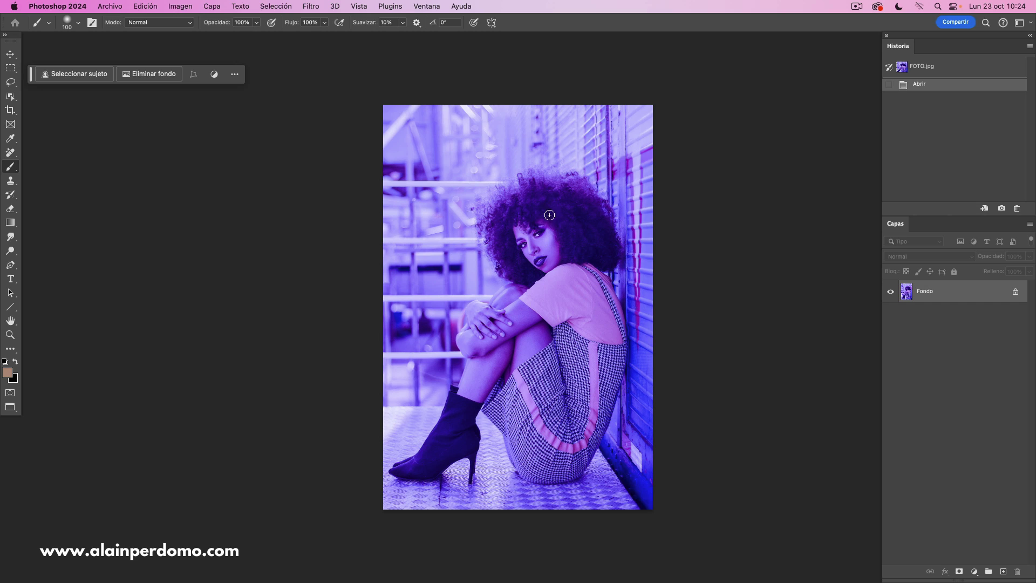
Duplicate the Fondo background layer into Capa 1 with Cmd+J.
key(super+j)
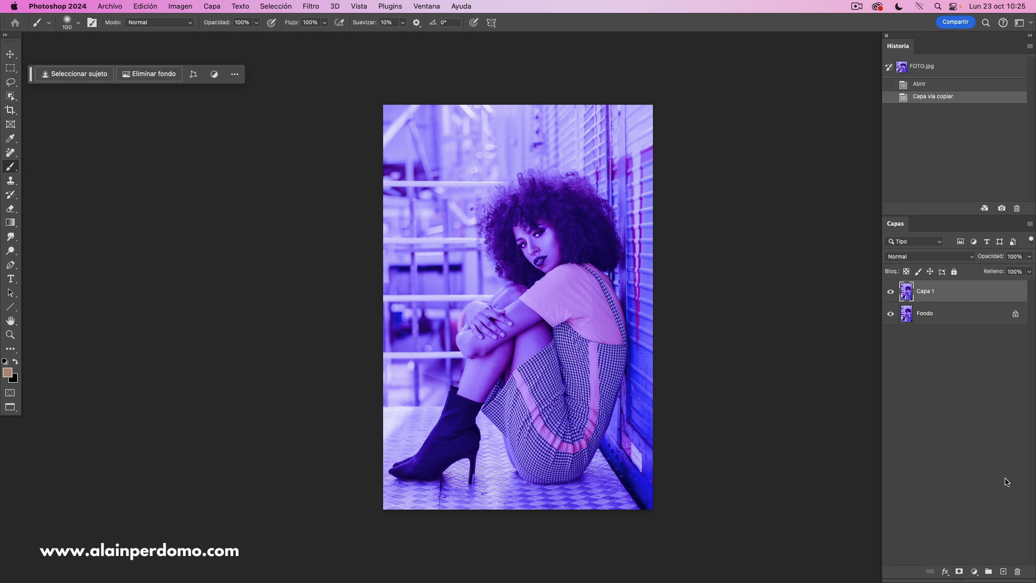
Add a Curves adjustment layer, Curvas 1, above Capa 1.
click(974, 572)
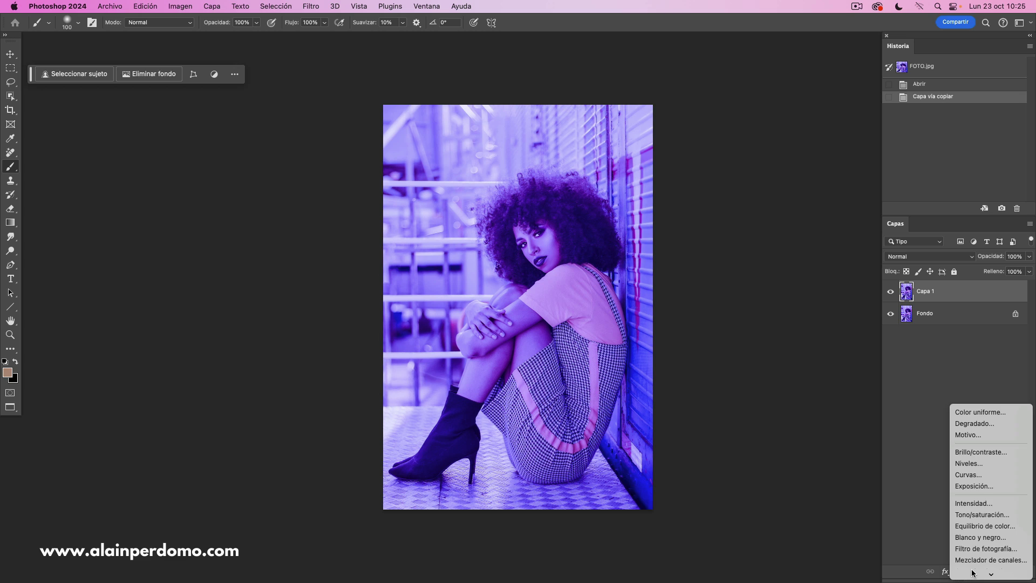
click(970, 475)
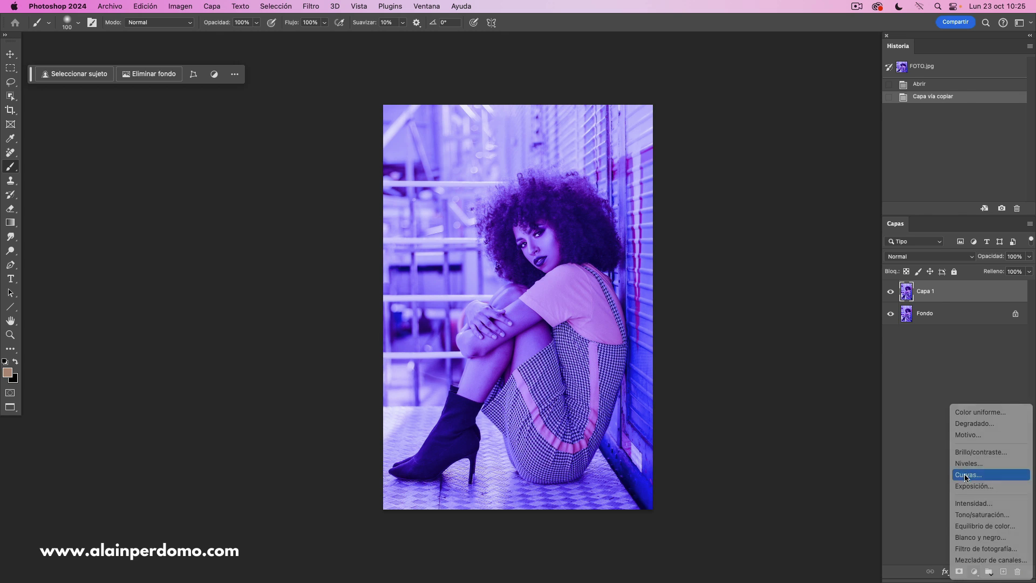
scroll(550, 230, right, 2)
scroll(550, 230, down, 1)
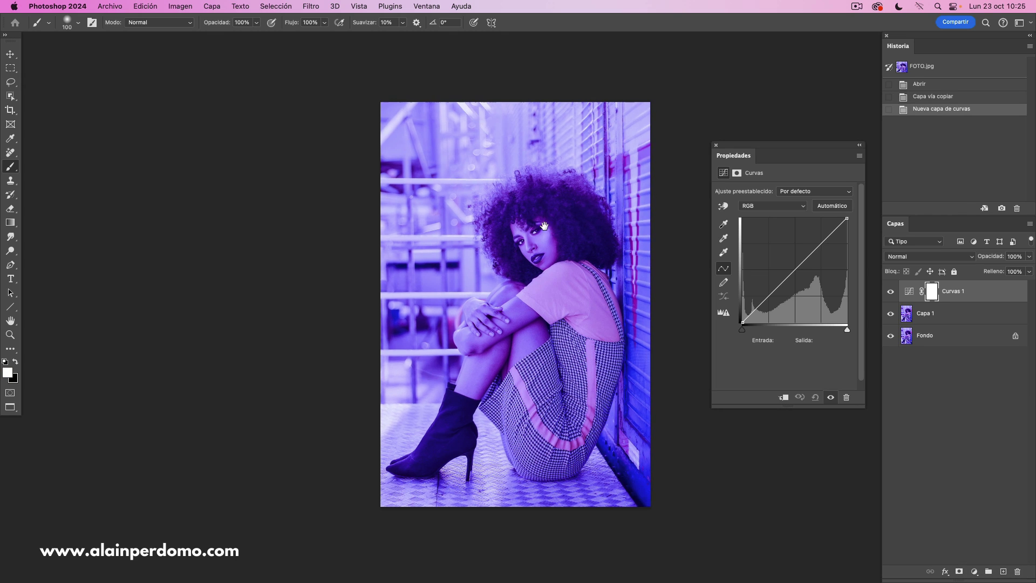
Try the grey-point eyedropper on two spots of the photo, undoing each correction.
click(724, 240)
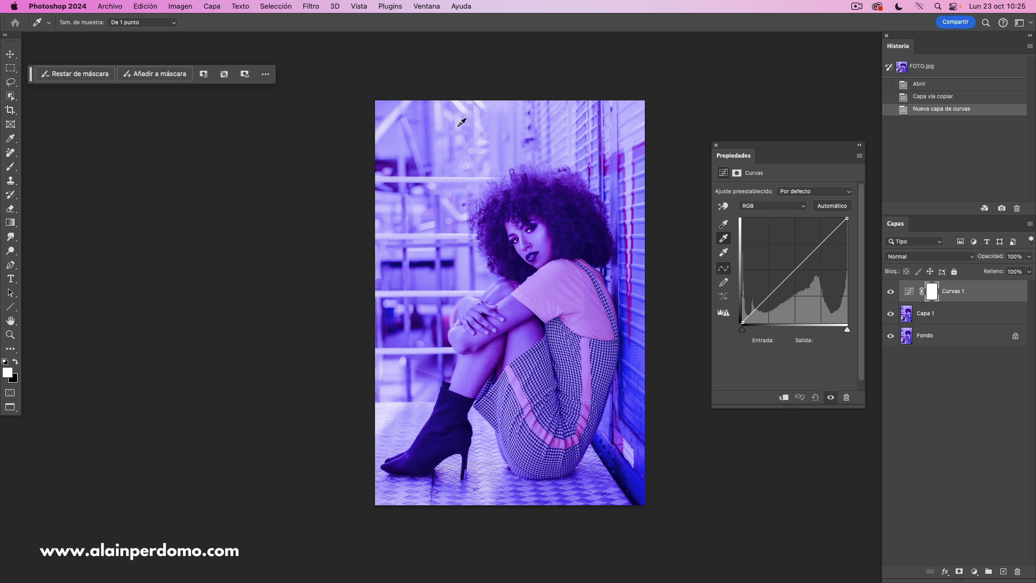
click(391, 142)
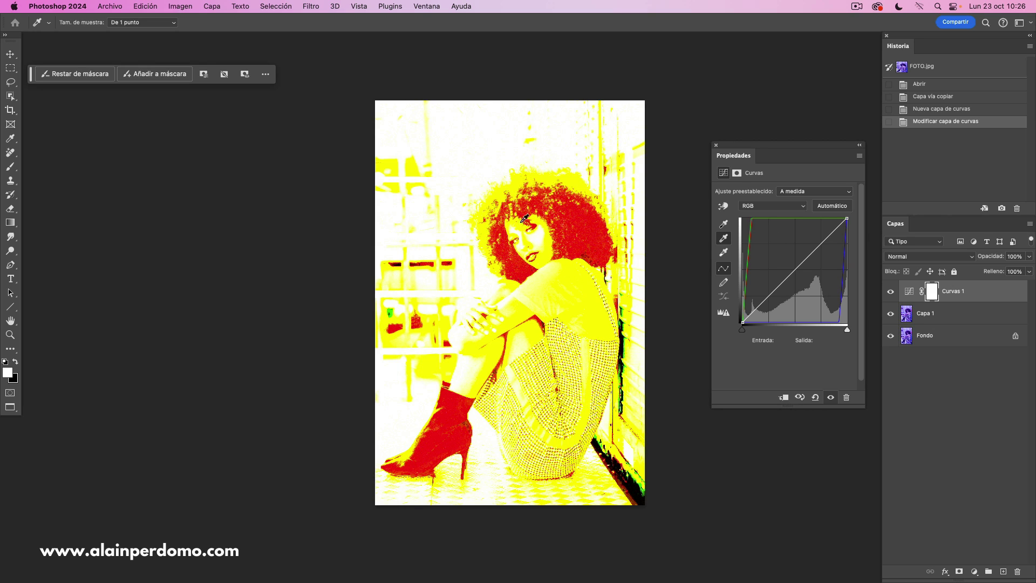
key(super+z)
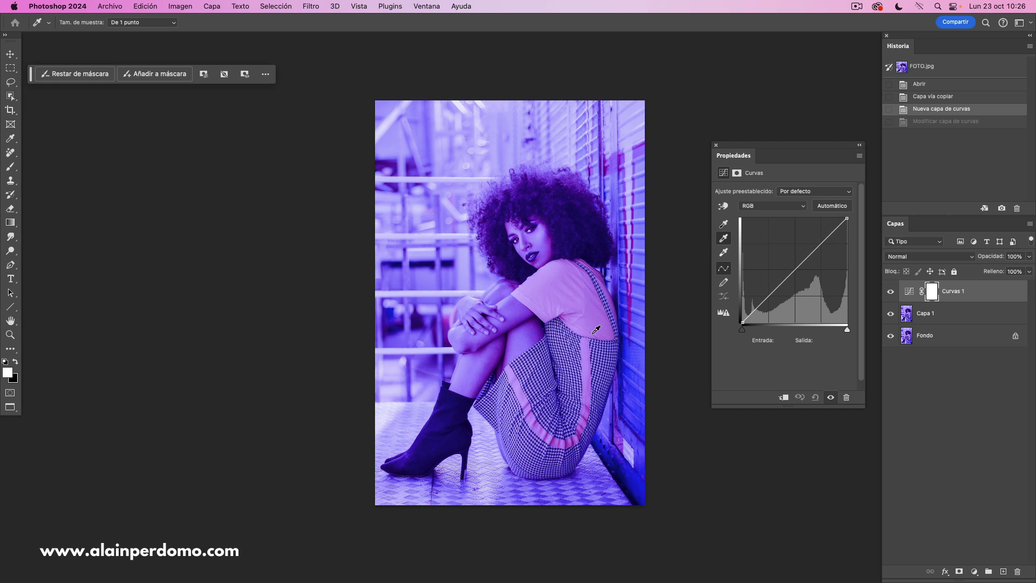
click(581, 484)
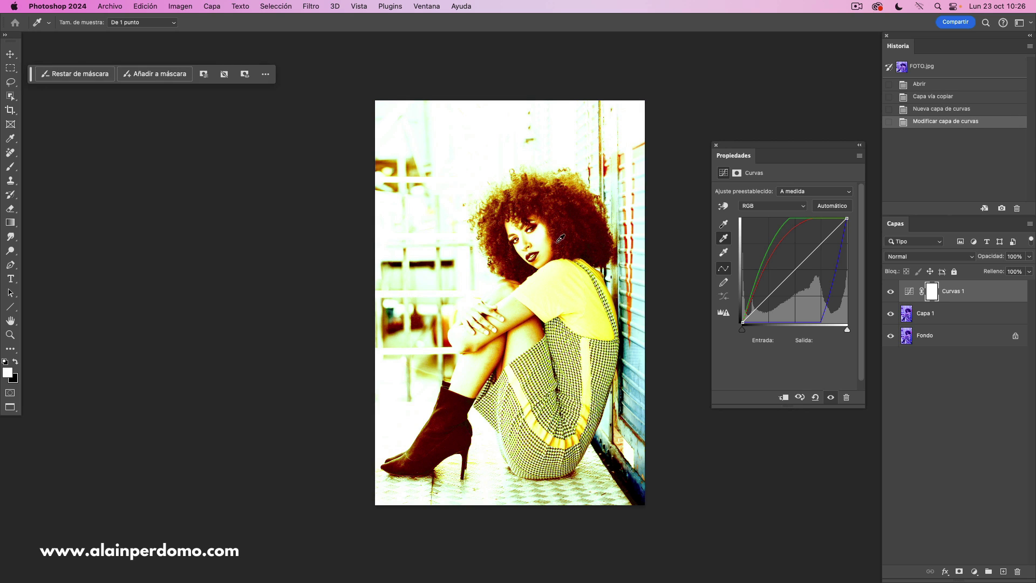
key(super+z)
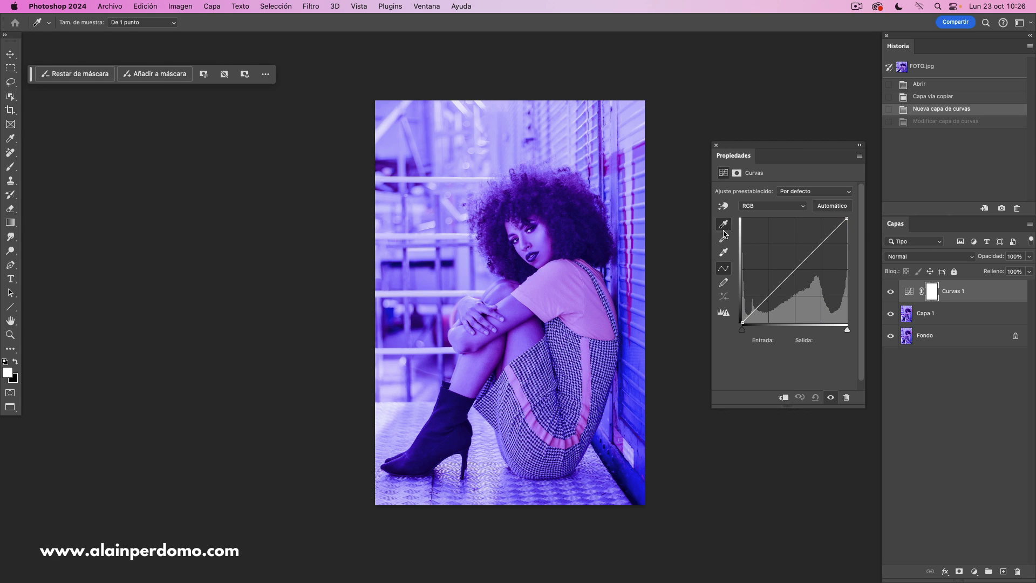
Test the black- and white-point eyedroppers on the photo, undoing every correction.
click(724, 225)
click(470, 399)
key(super+z)
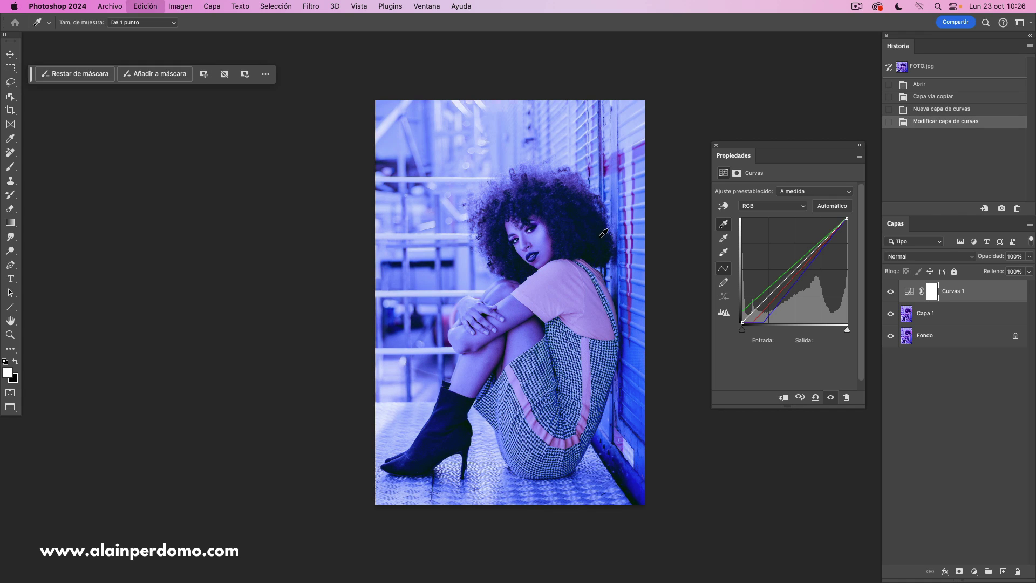
click(724, 255)
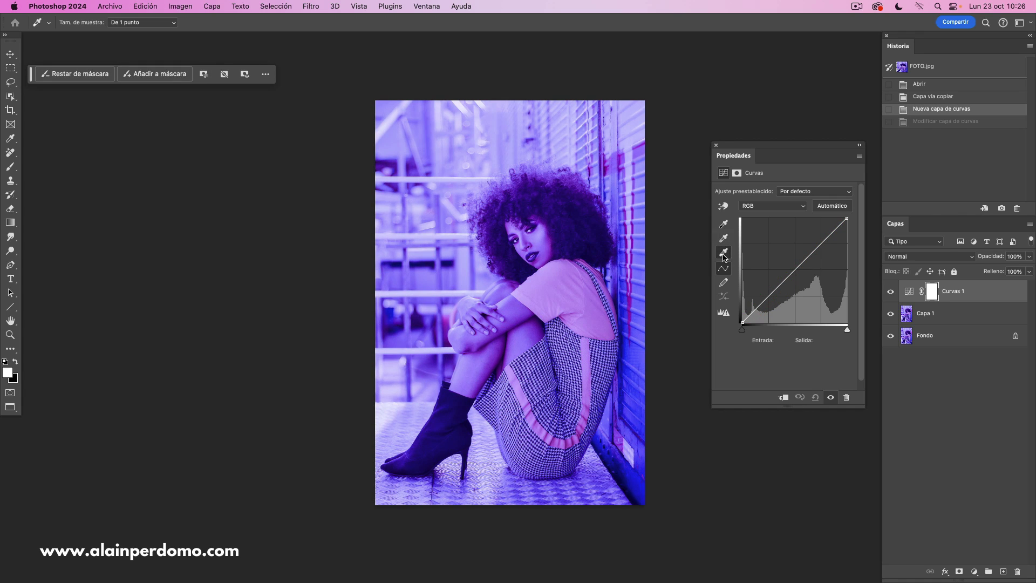
click(388, 408)
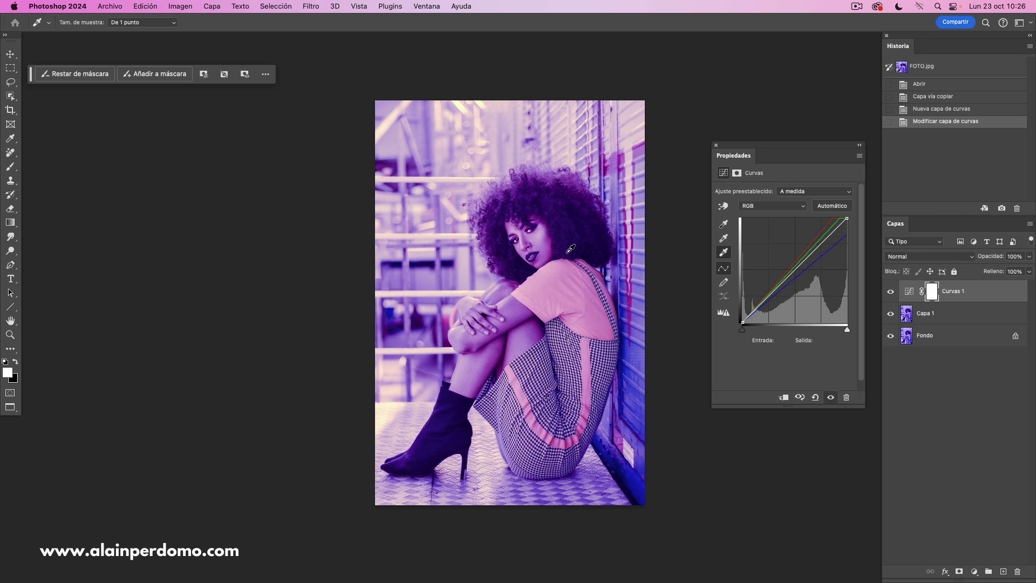
key(super+z)
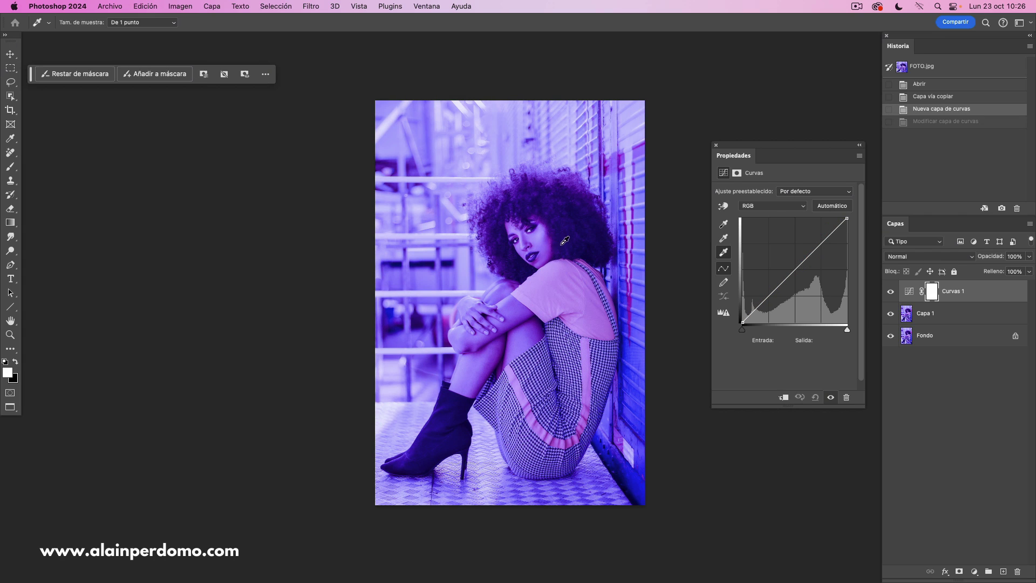
click(462, 102)
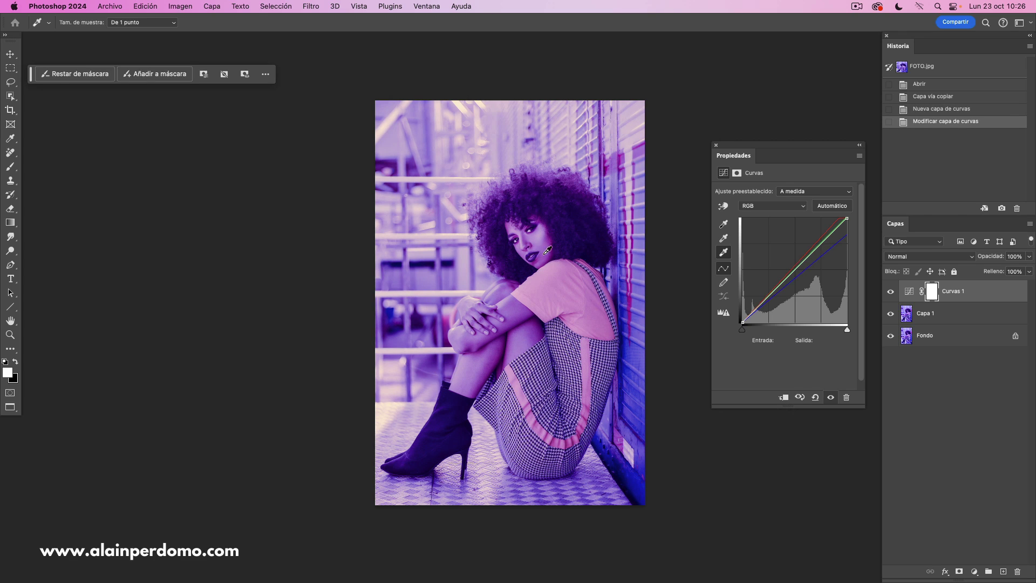
key(super+z)
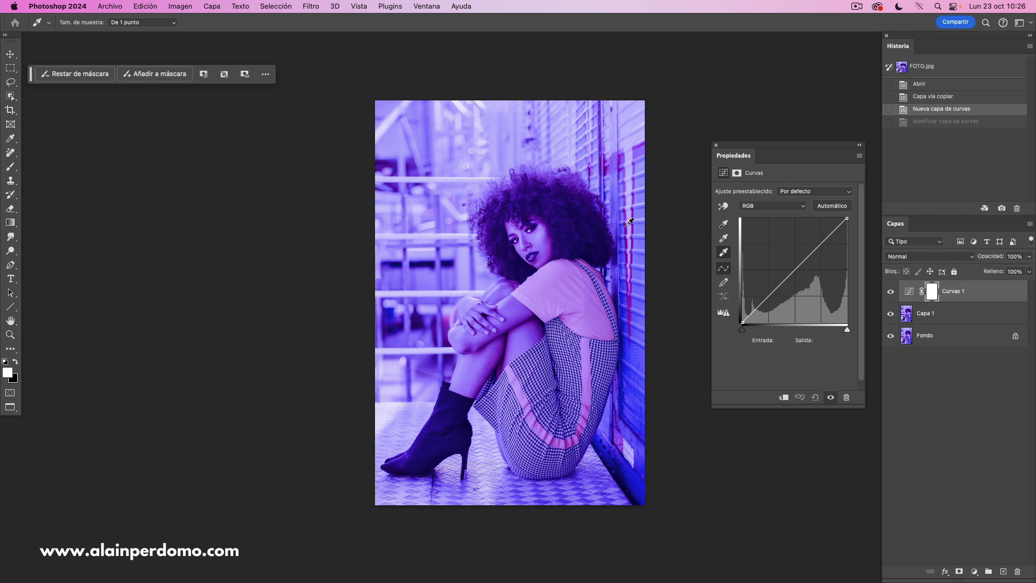
Raise the Red channel curve to warm the image and pull its endpoint inward.
click(780, 207)
click(766, 216)
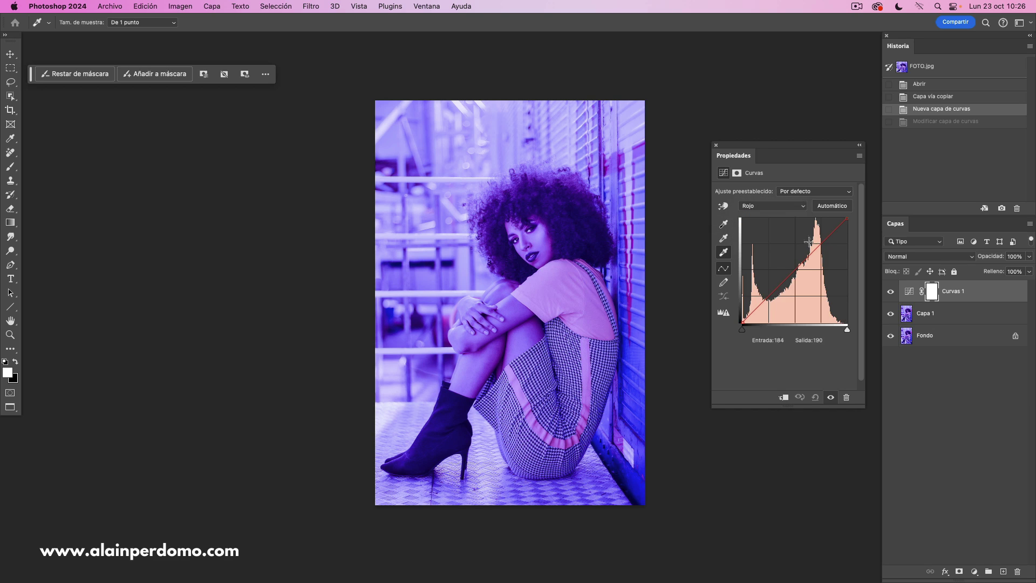
click(782, 207)
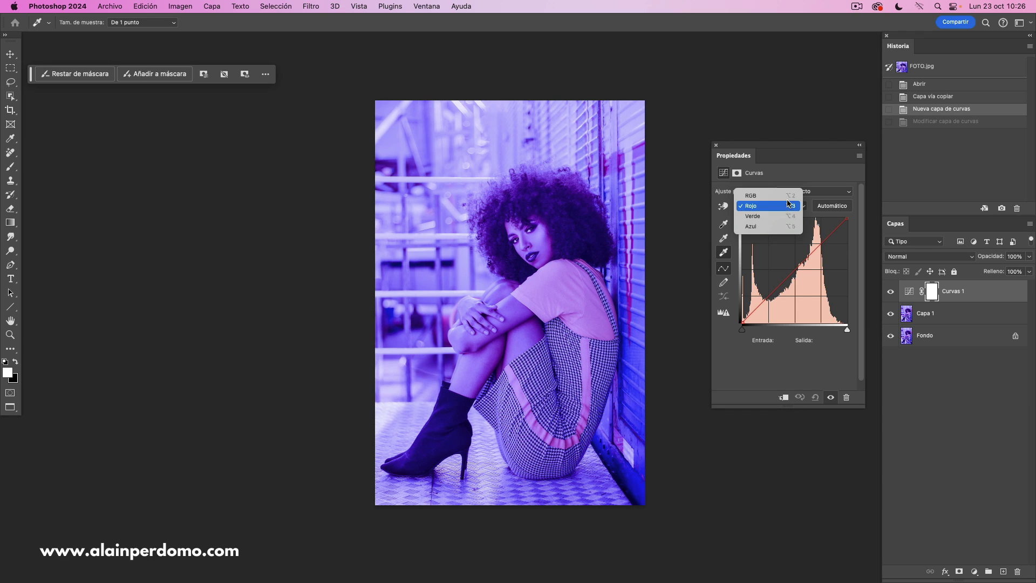
click(765, 205)
drag(823, 239, 834, 215)
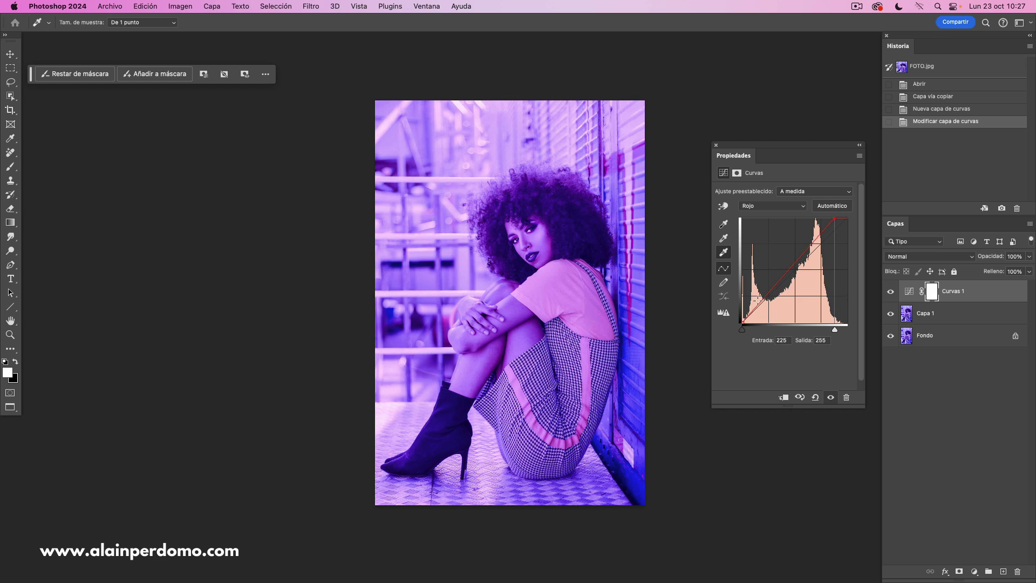
mouse_move(743, 324)
mouse_down()
mouse_move(752, 324)
mouse_move(742, 324)
mouse_up()
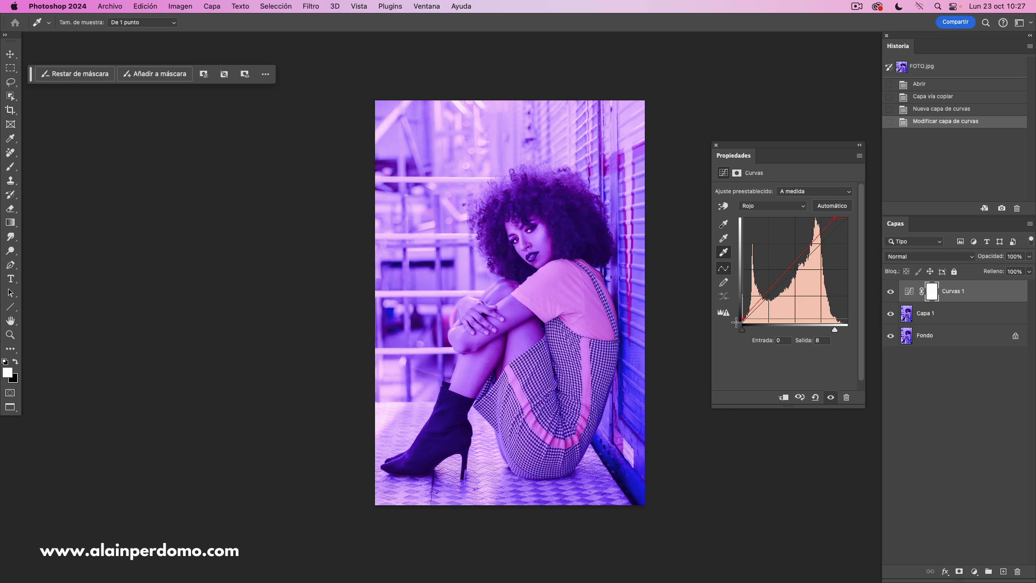
Pull in the Green curve's white point and lift green in the shadows.
click(774, 209)
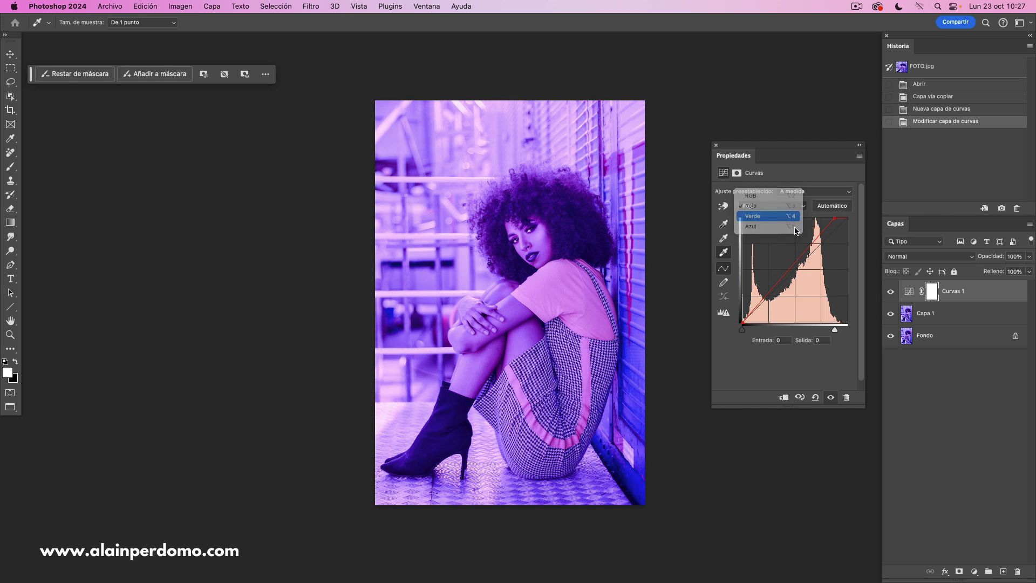
click(766, 216)
click(796, 264)
drag(796, 265, 845, 219)
drag(840, 218, 824, 221)
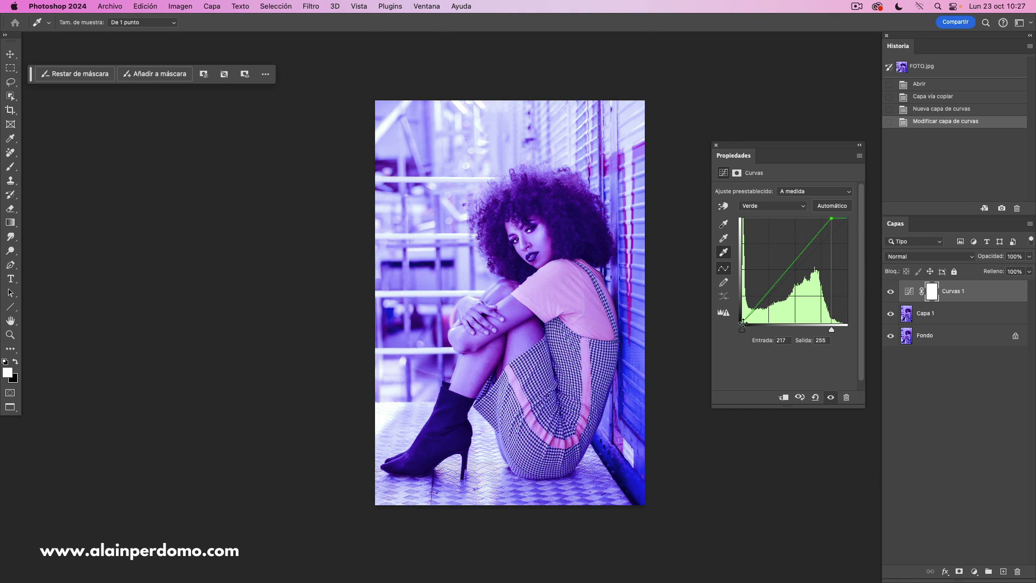
drag(743, 323, 744, 308)
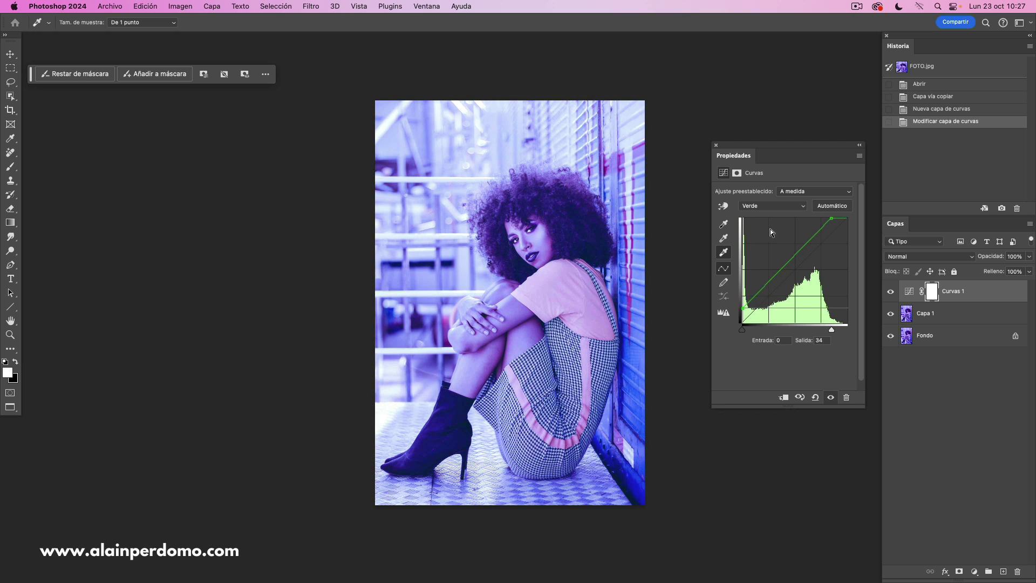
Lower the Azul curve's highlights and move its black point to input 120, output 0.
click(772, 205)
click(777, 214)
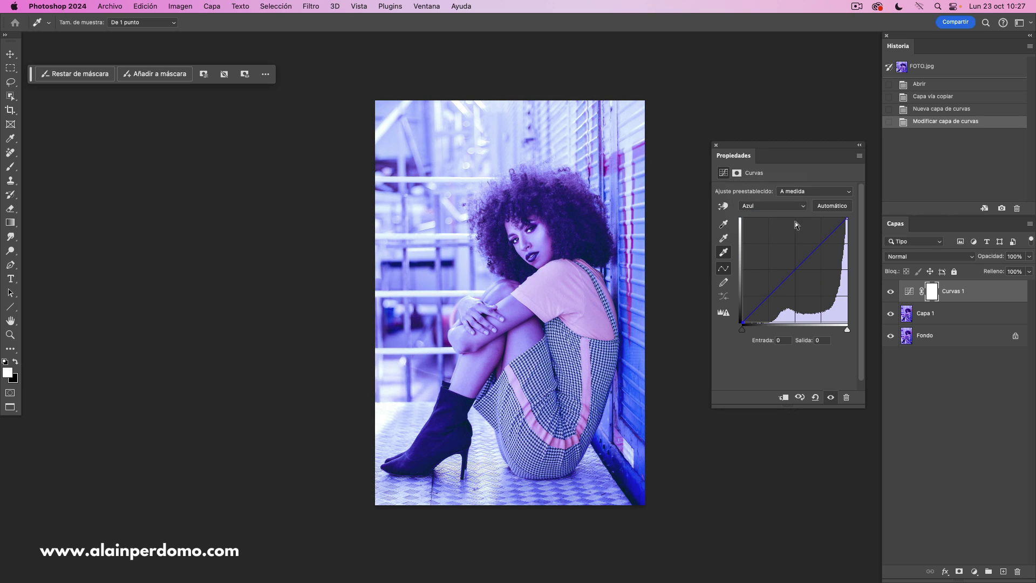
drag(846, 218, 857, 233)
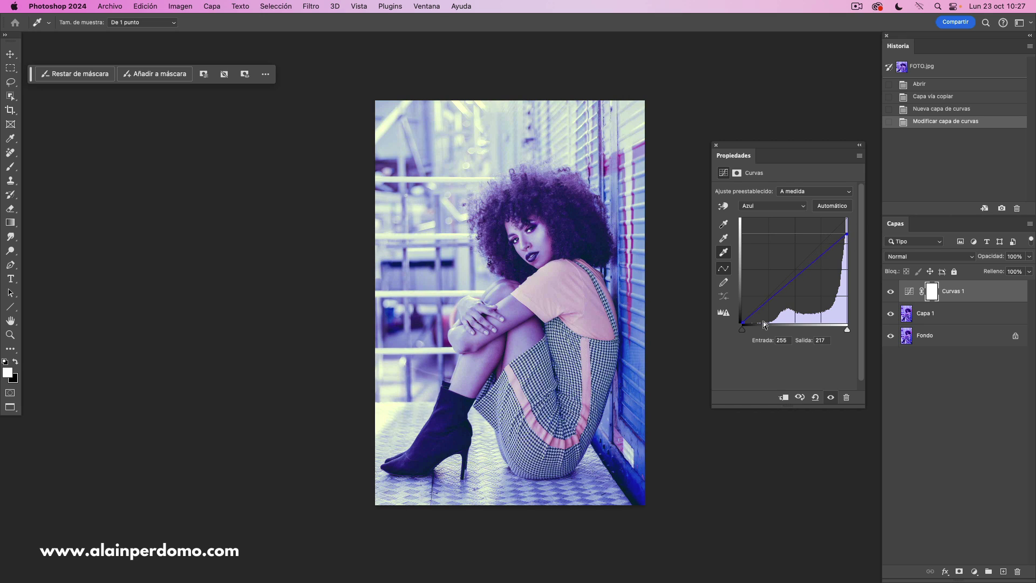
drag(741, 324, 790, 337)
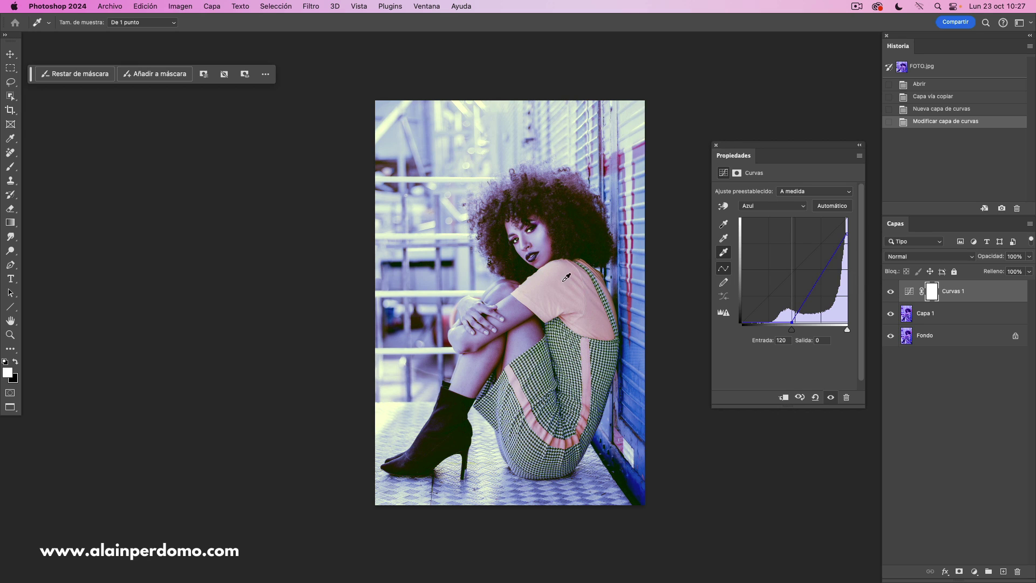
Close the Curves properties, select Capa 1 with the Brush, and hide Curvas 1.
click(716, 144)
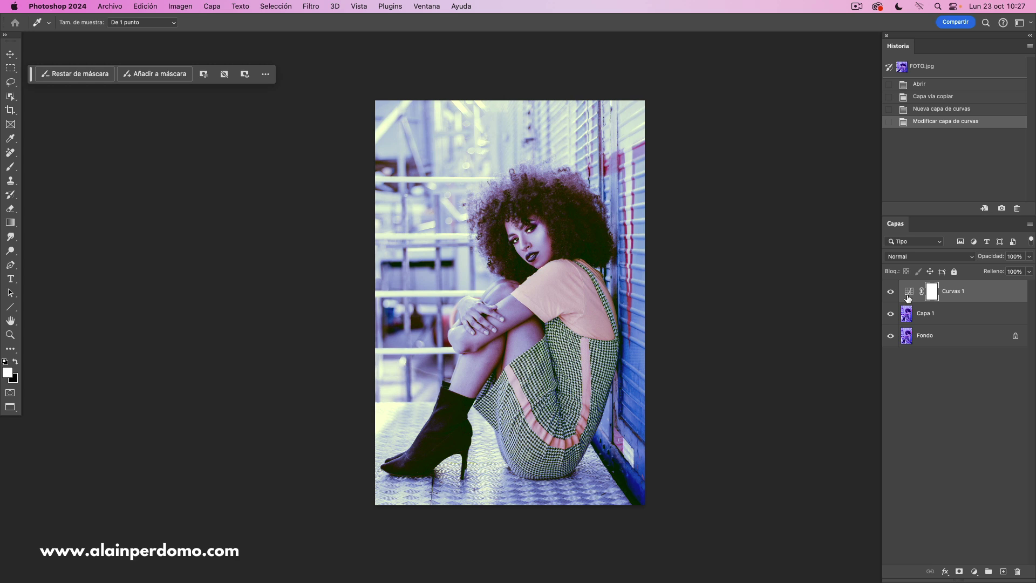
click(907, 317)
key(b)
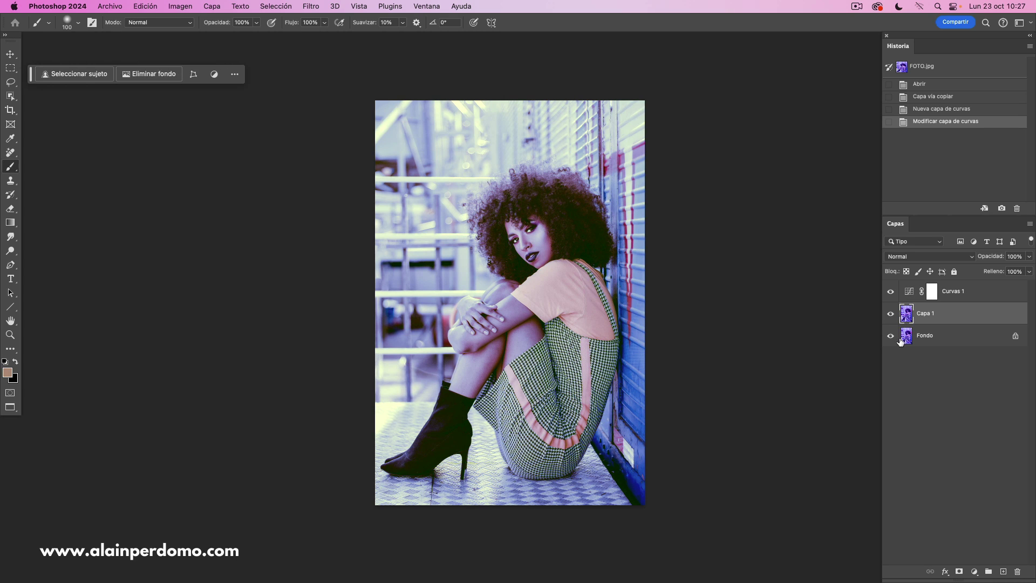
click(890, 291)
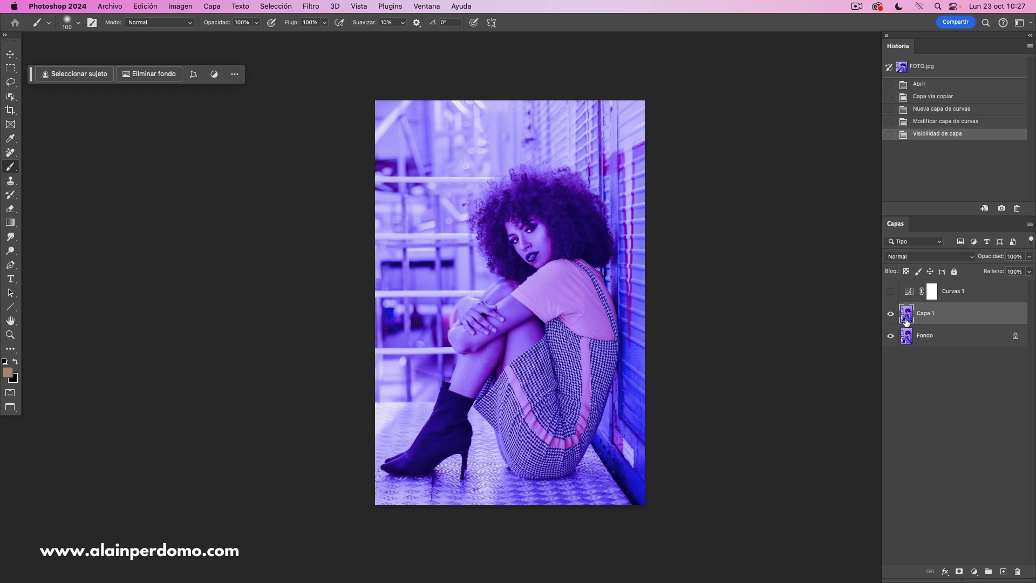
click(175, 7)
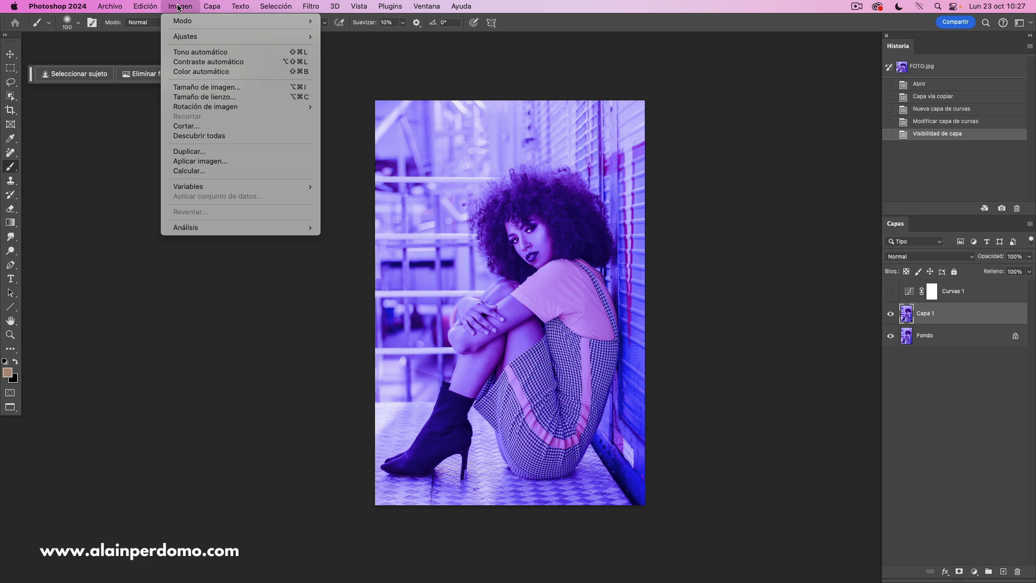
mouse_move(189, 39)
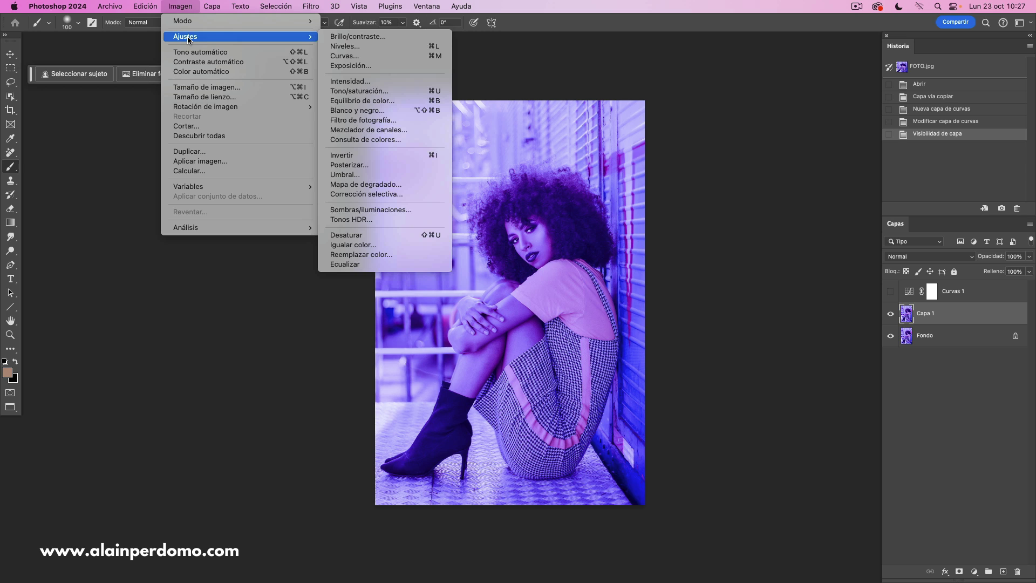
Apply Igualar color with Neutralizar ticked to Capa 1, after one cancelled attempt.
click(347, 248)
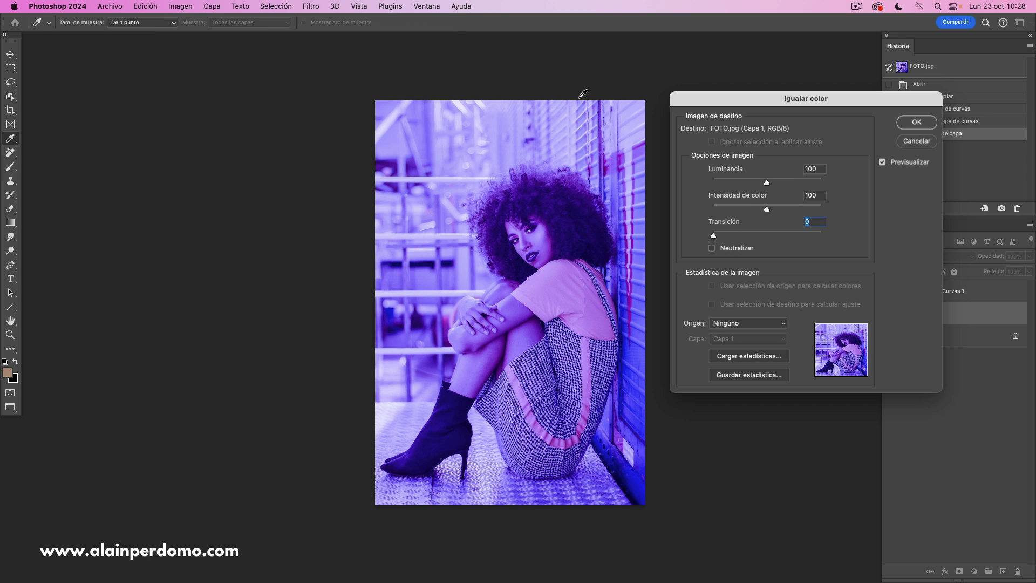
click(916, 141)
click(180, 6)
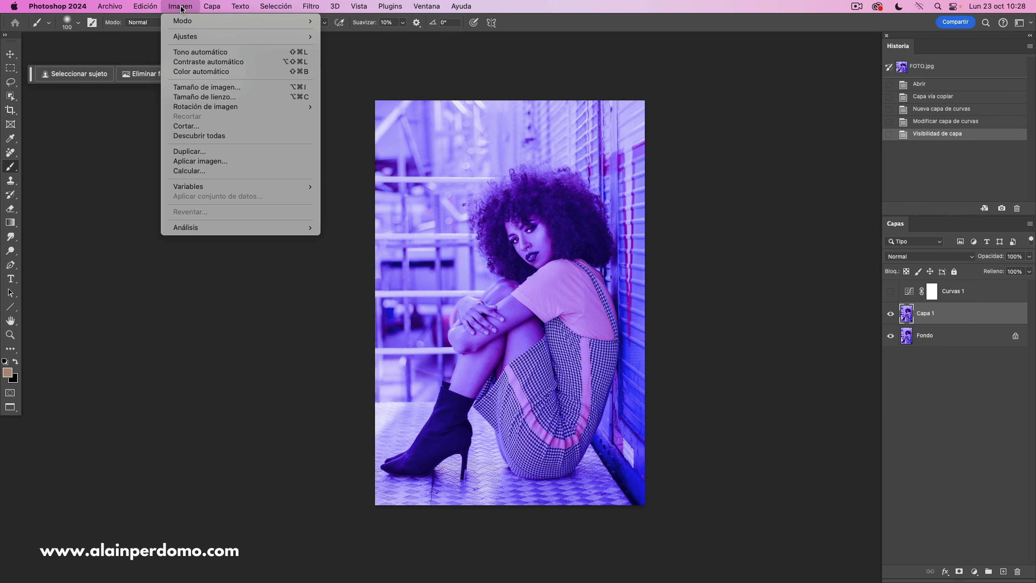
mouse_move(183, 38)
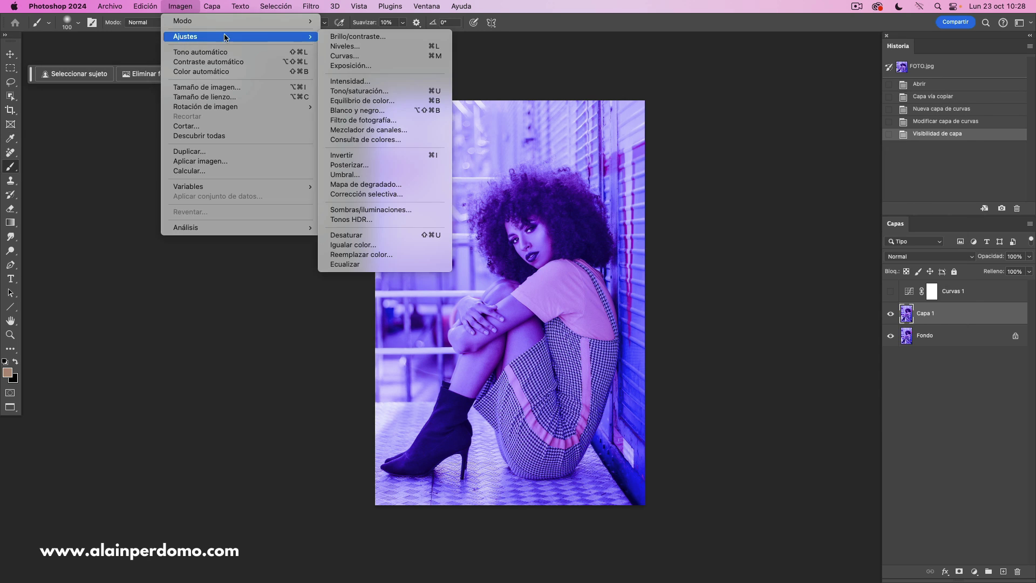
click(339, 246)
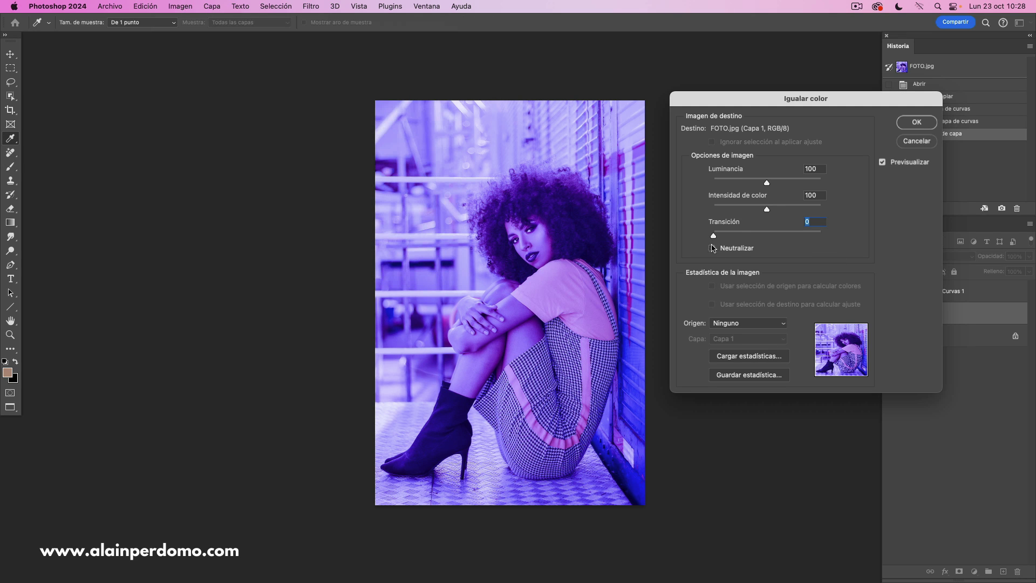
click(712, 248)
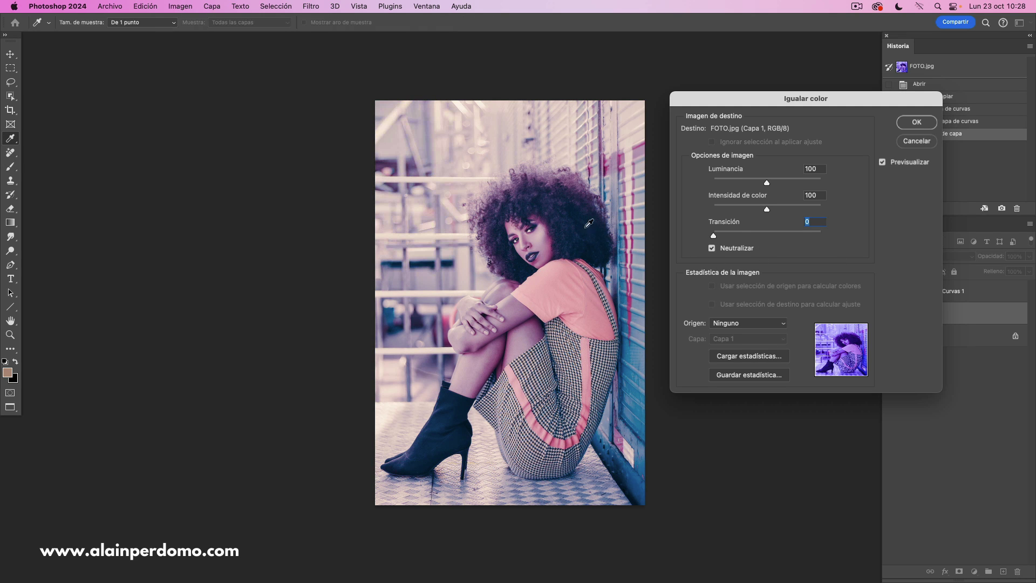
click(916, 123)
key(b)
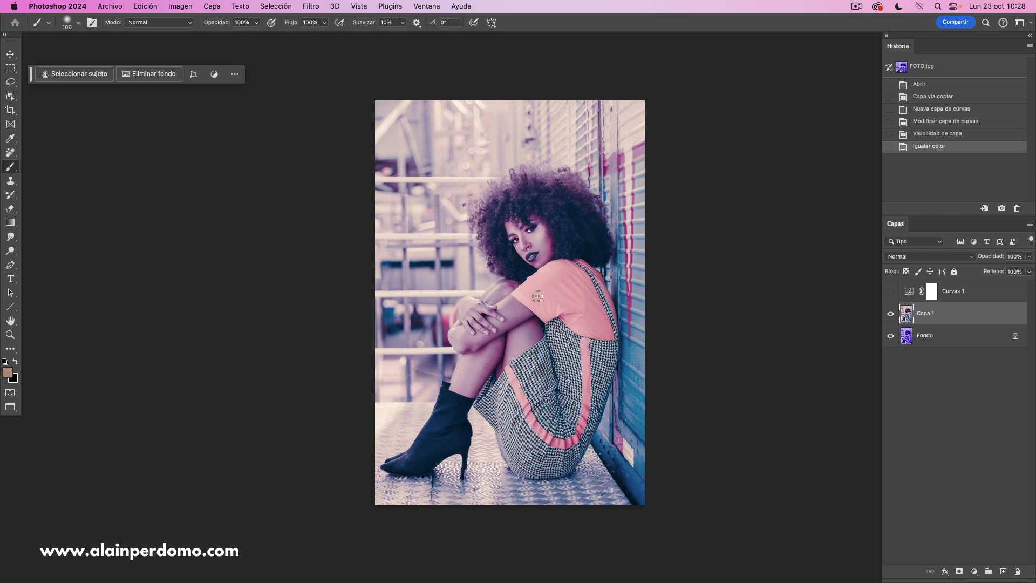
Hide Capa 1 and duplicate Fondo into Fondo copia, toggling its visibility to compare.
click(890, 317)
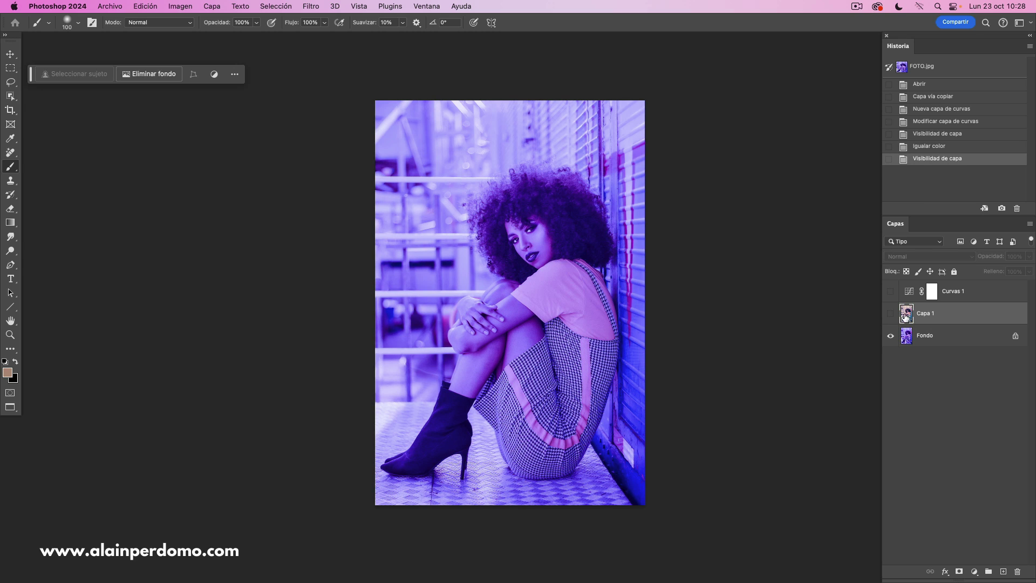
click(905, 341)
key(super+j)
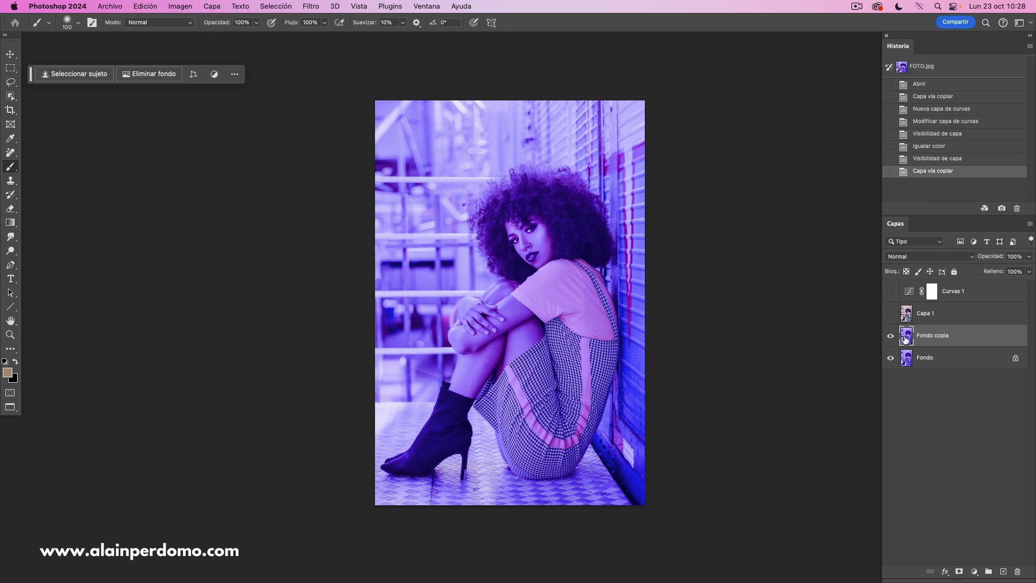
click(891, 336)
click(890, 335)
click(890, 336)
click(890, 335)
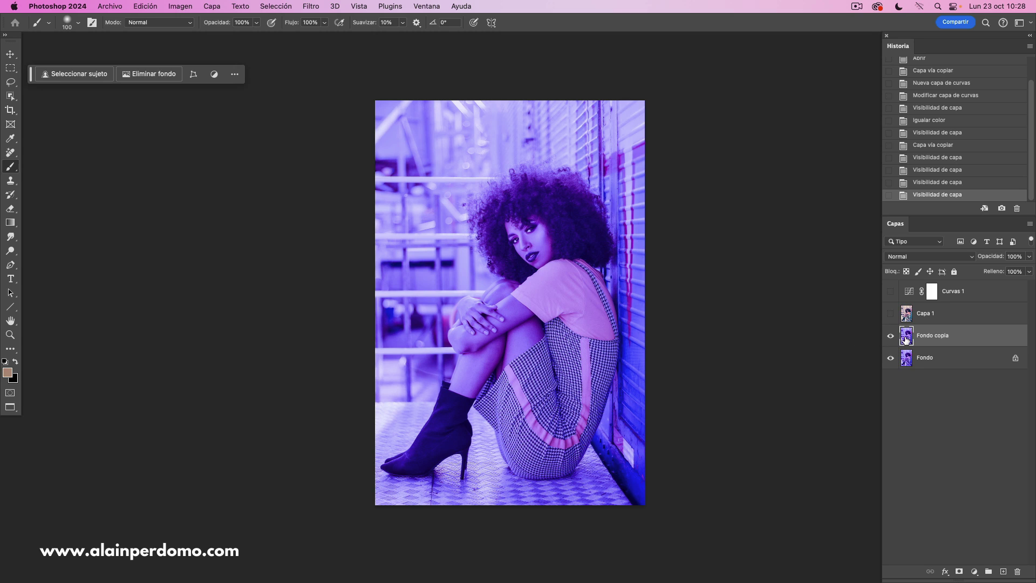
In Camera Raw Filter on Fondo copia, sample white balance with the eyedropper, then try Auto.
click(311, 7)
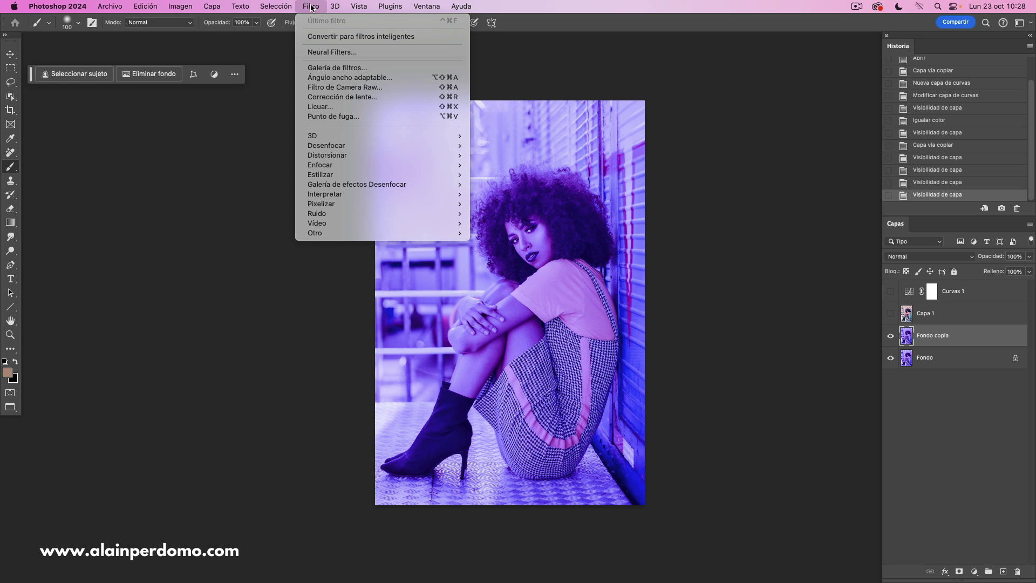
click(318, 87)
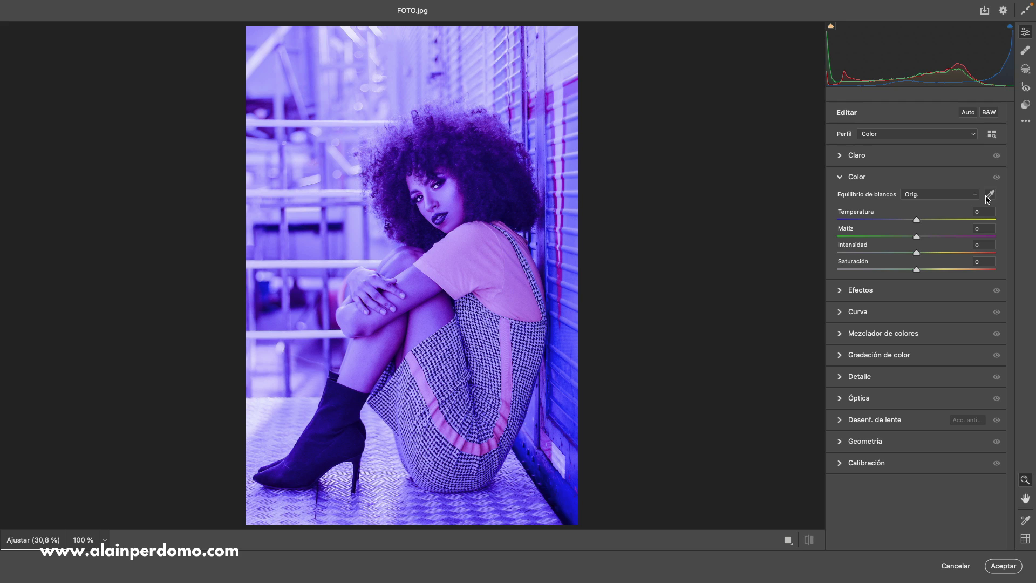
click(990, 195)
click(265, 78)
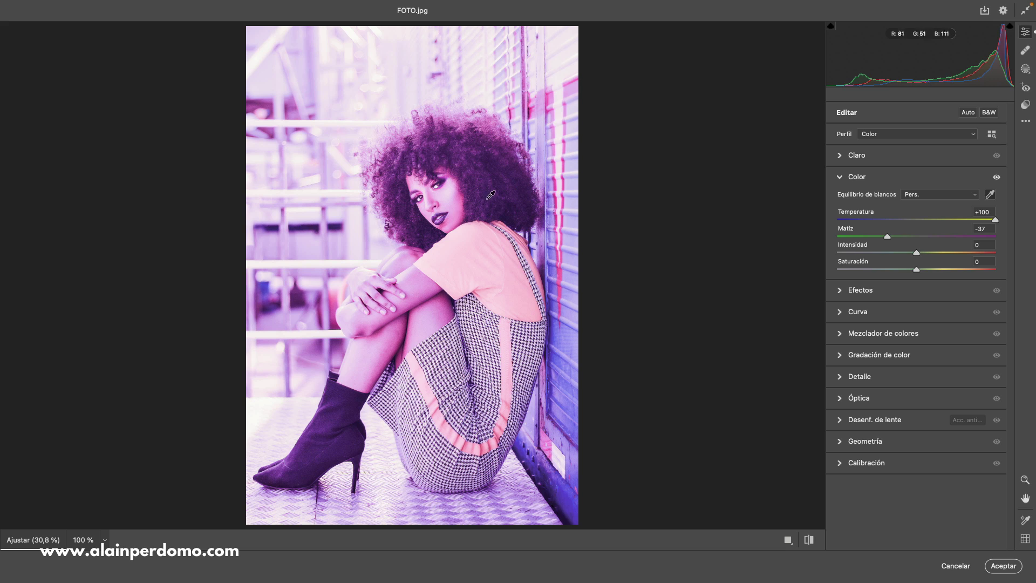
click(570, 256)
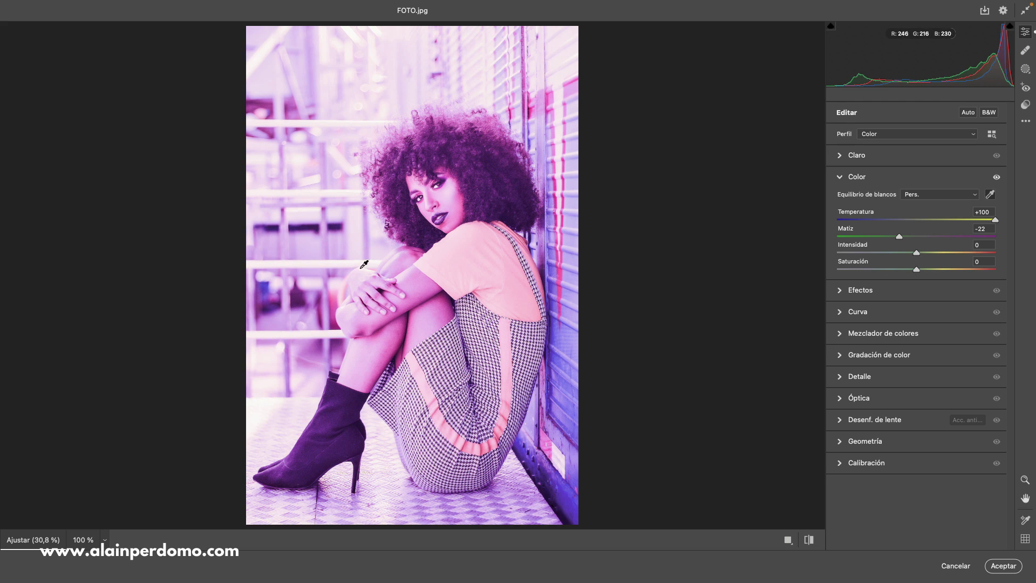
click(312, 246)
click(939, 194)
click(918, 184)
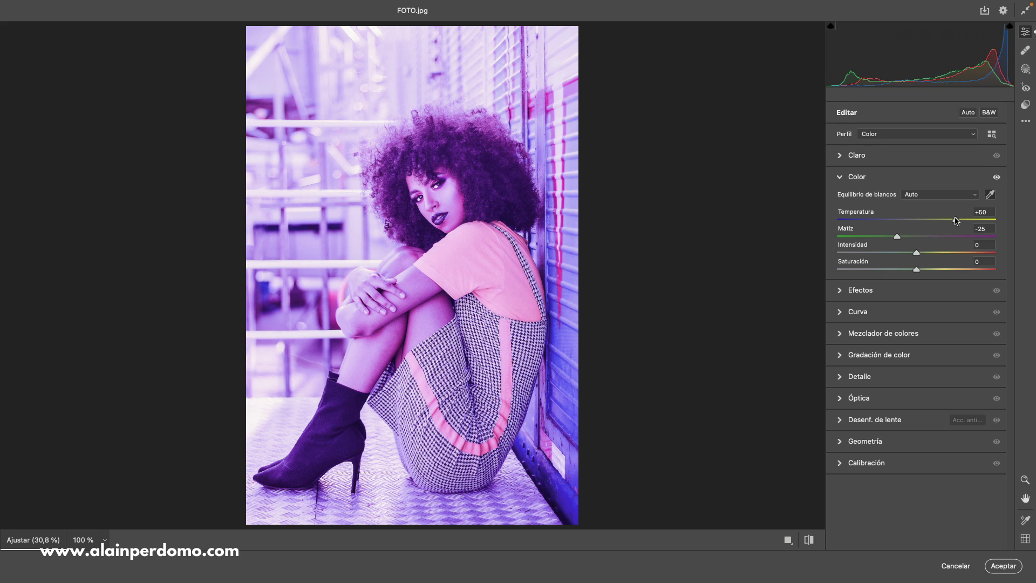
Set Matiz to -73 and Temperatura to +37, and apply the filter.
drag(896, 237, 857, 237)
mouse_move(956, 220)
mouse_down()
mouse_move(991, 219)
mouse_move(944, 225)
mouse_up()
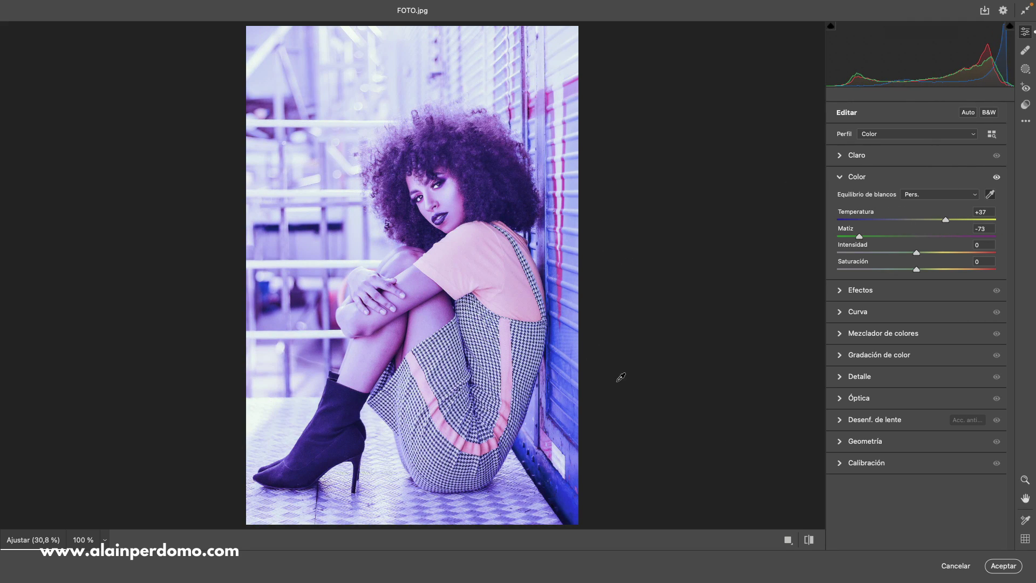
click(1002, 566)
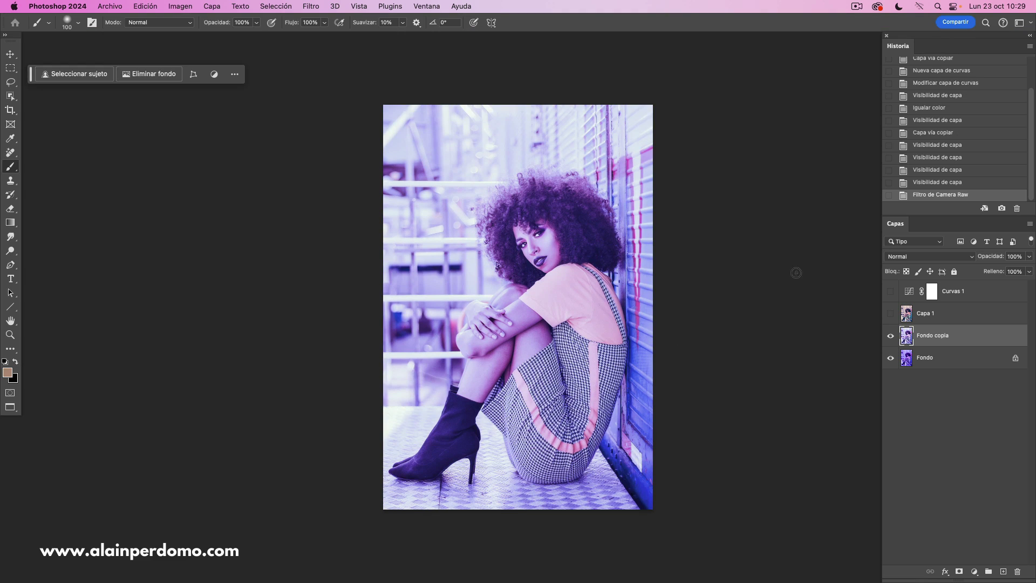
Hide Fondo copia and duplicate Fondo into Fondo copia 2.
click(891, 338)
click(899, 360)
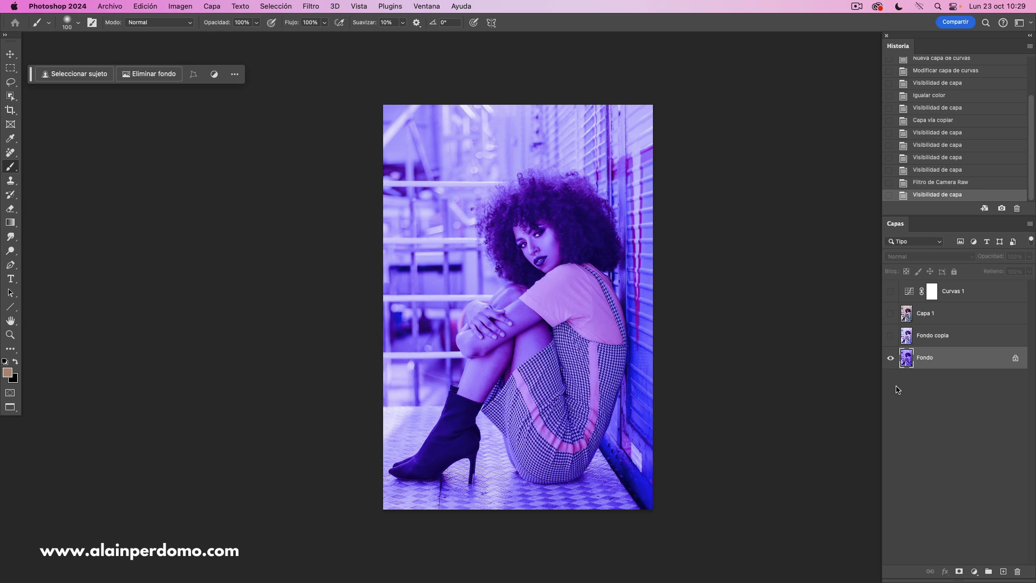
key(ctrl+j)
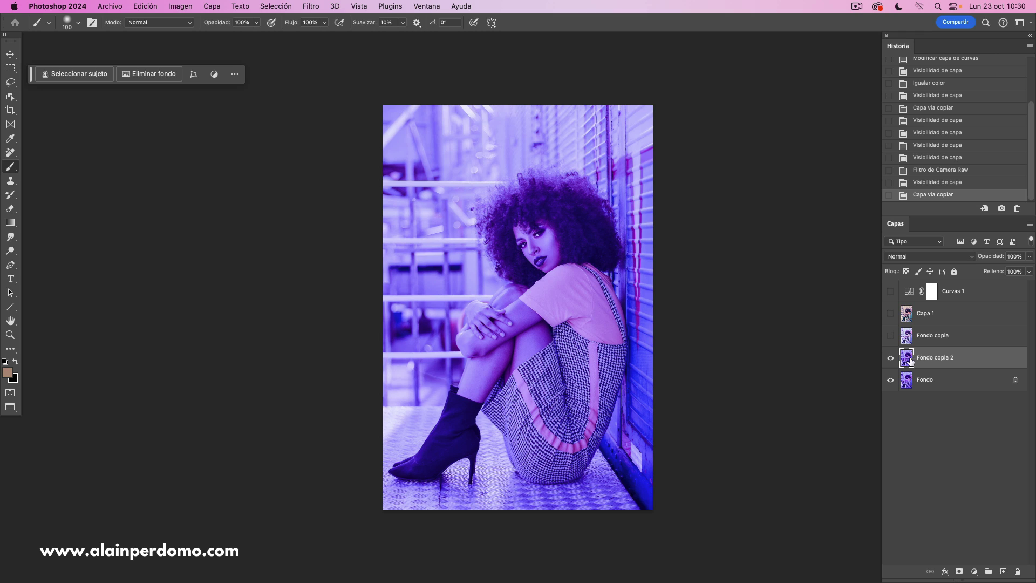
Enable the Colorear neural filter on Fondo copia 2 through Filtro > Neural Filters.
click(311, 7)
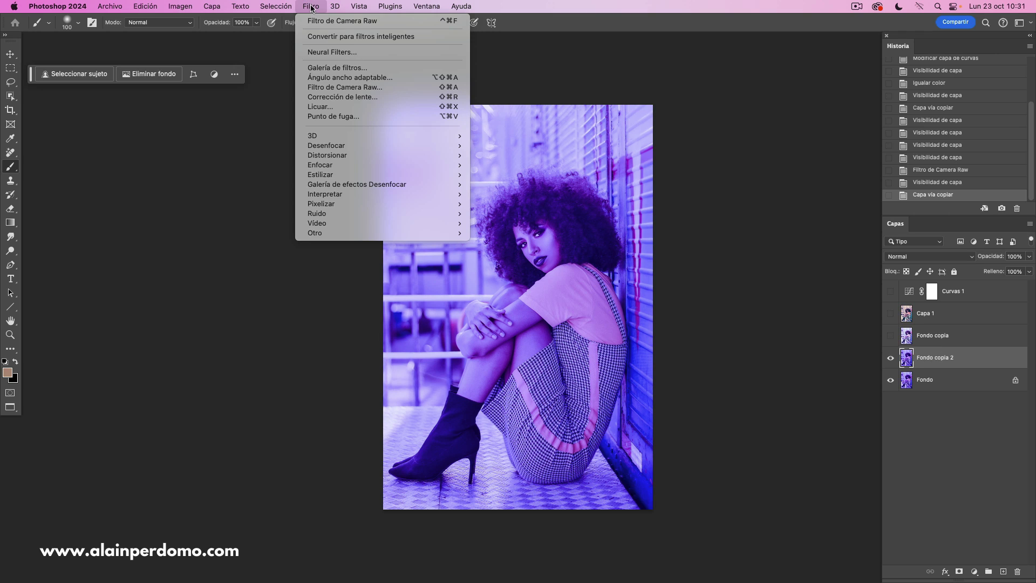
click(334, 54)
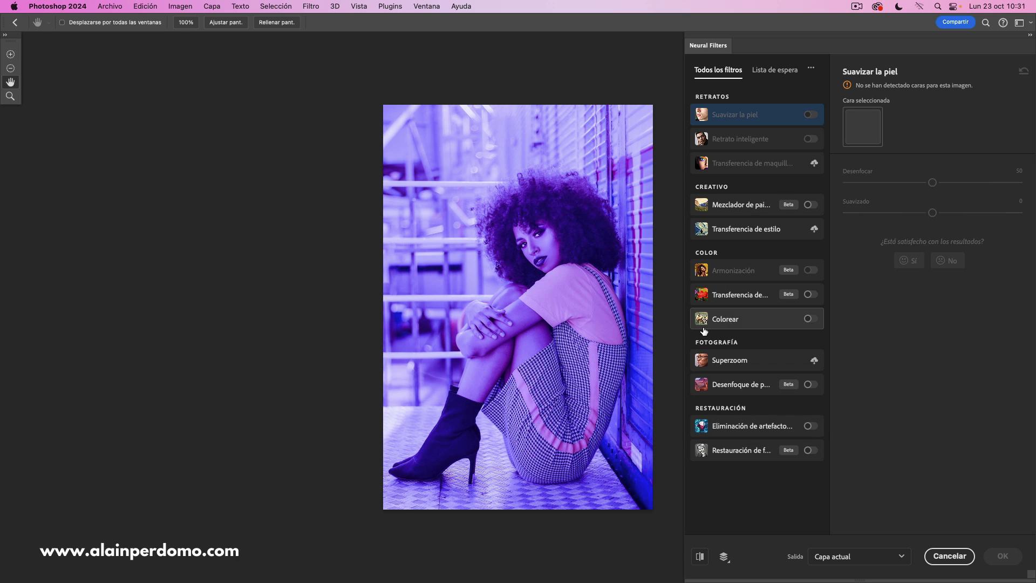
click(809, 318)
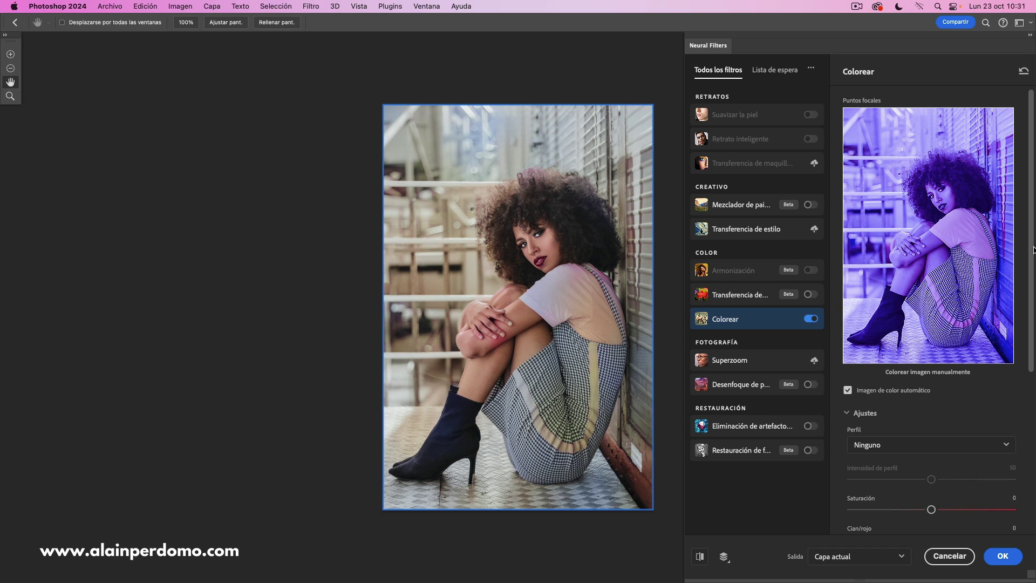
Nudge Colorear's Saturación and Amarillo/azul sliders each to +1.
drag(1031, 244, 1026, 347)
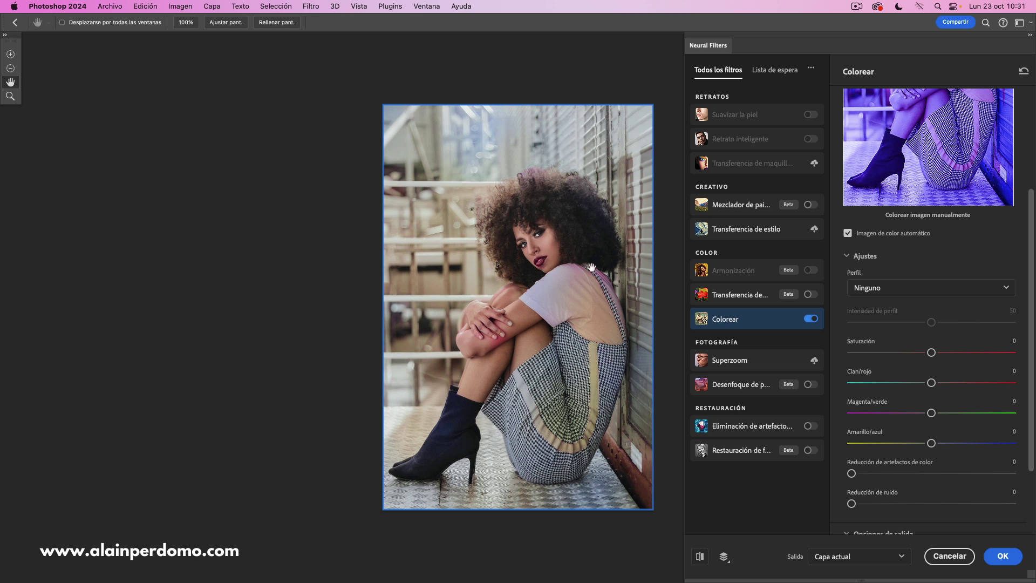
scroll(1031, 295, down, 3)
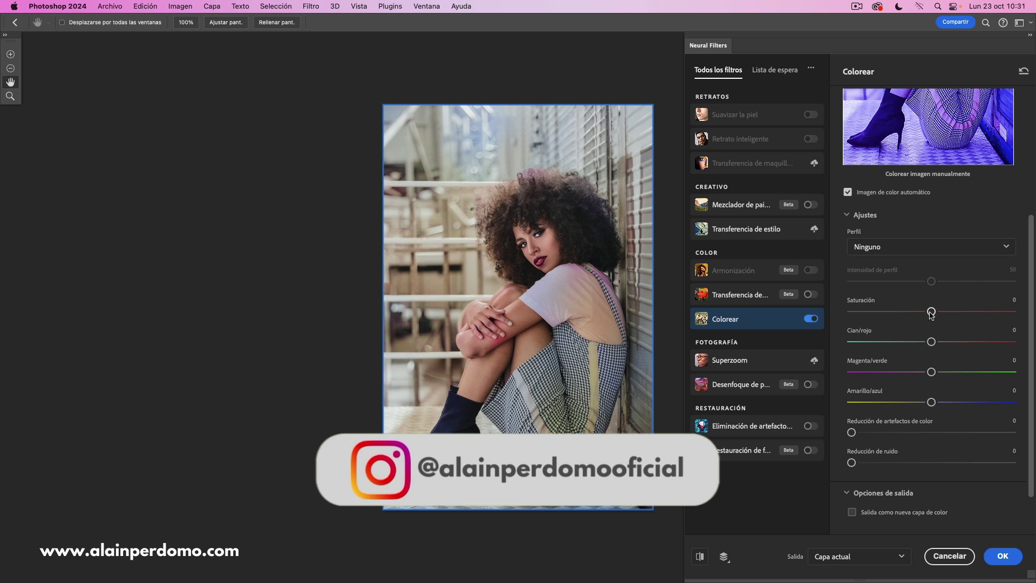
mouse_move(932, 314)
mouse_down()
mouse_move(915, 317)
mouse_move(948, 317)
mouse_move(932, 312)
mouse_up()
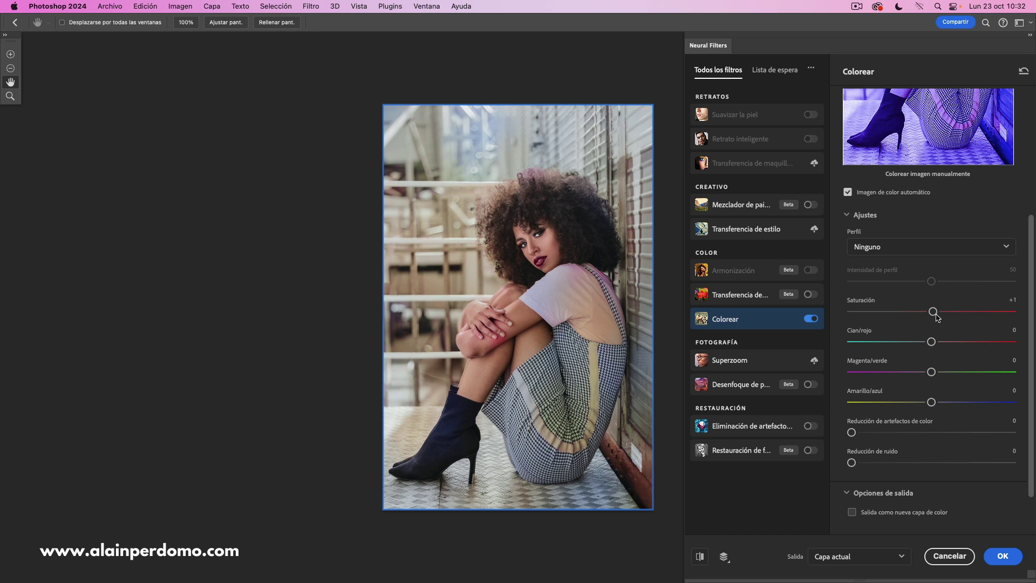
drag(931, 342, 931, 373)
mouse_move(931, 402)
mouse_down()
mouse_move(910, 405)
mouse_move(960, 405)
mouse_move(933, 405)
mouse_up()
drag(1031, 312, 1030, 362)
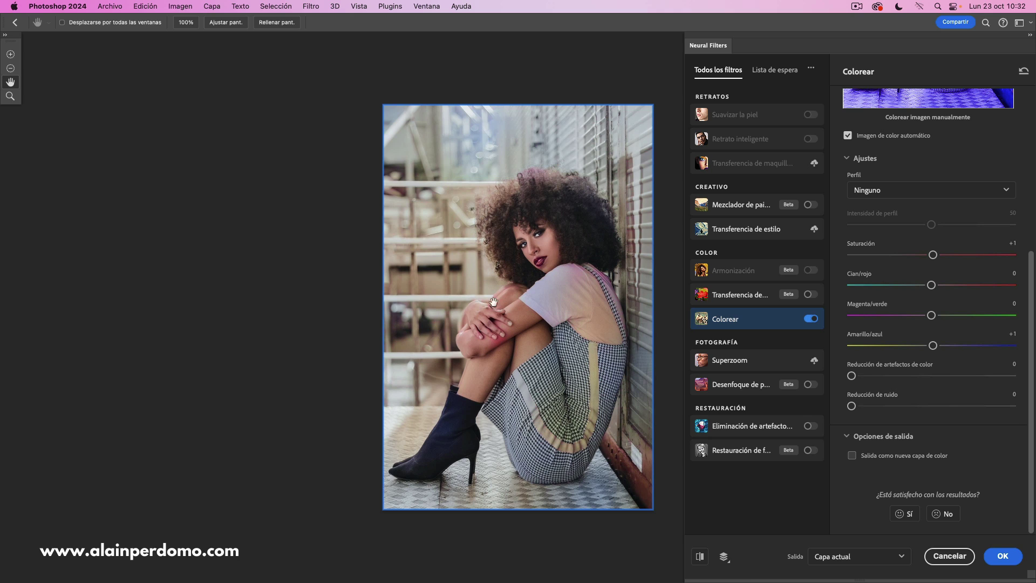
Output the Colorear result as a new Color-mode layer, Capa 2, and apply it.
click(852, 456)
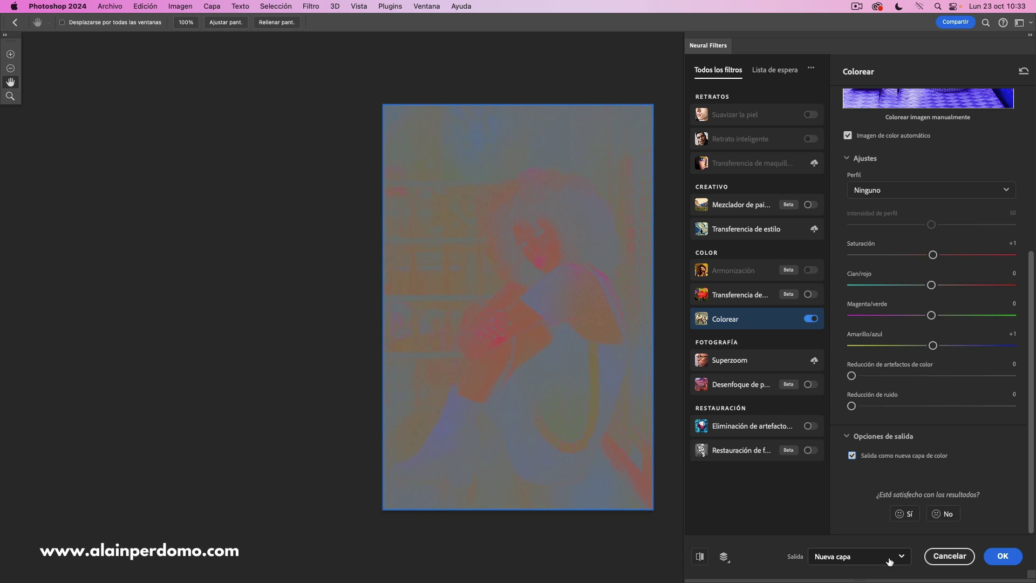
click(997, 558)
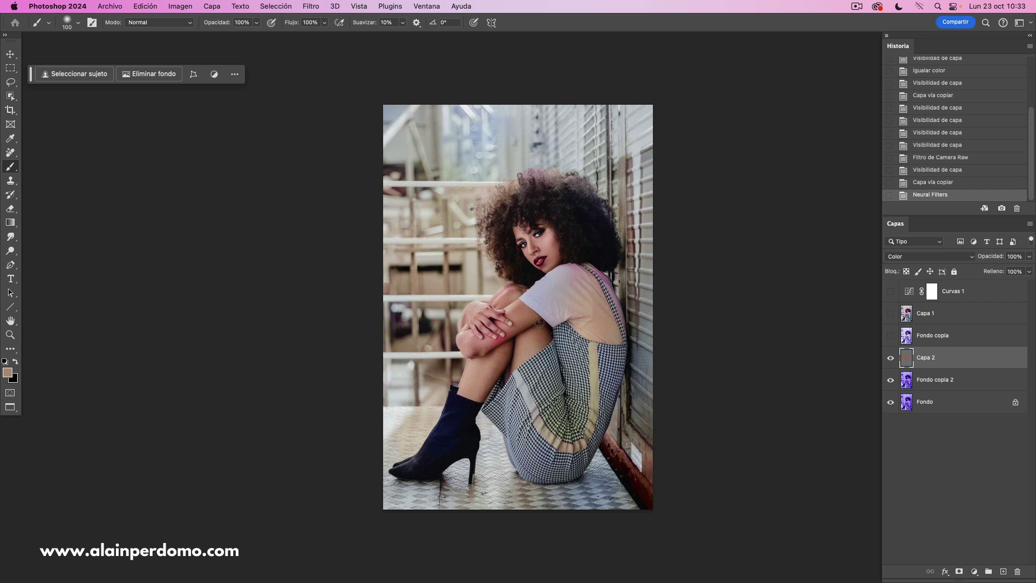
Zoom in on the face, arms and hands, reset colours to black and white, and check brush settings.
key(super+plus)
key(super+plus)
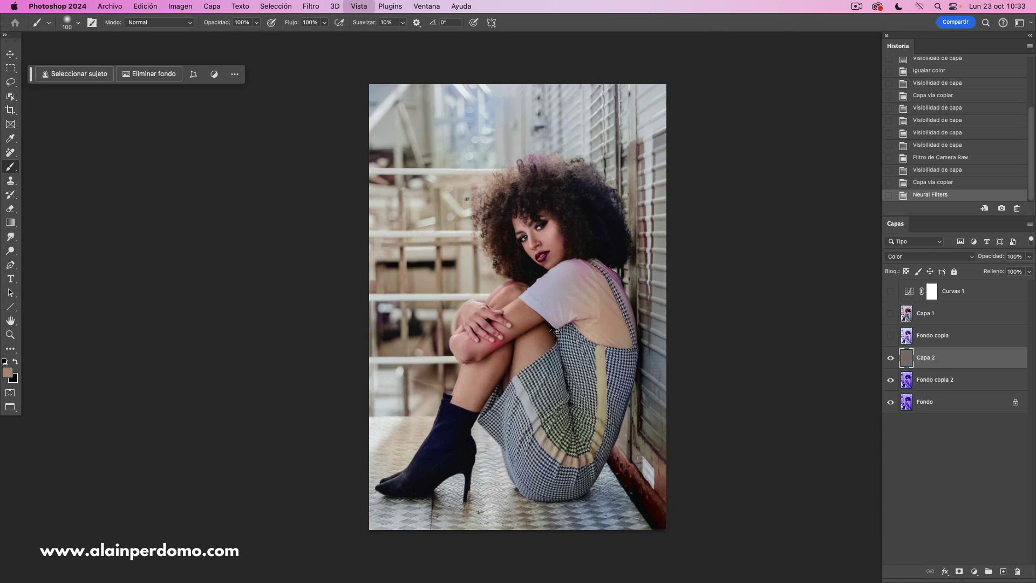
scroll(612, 278, down, 2)
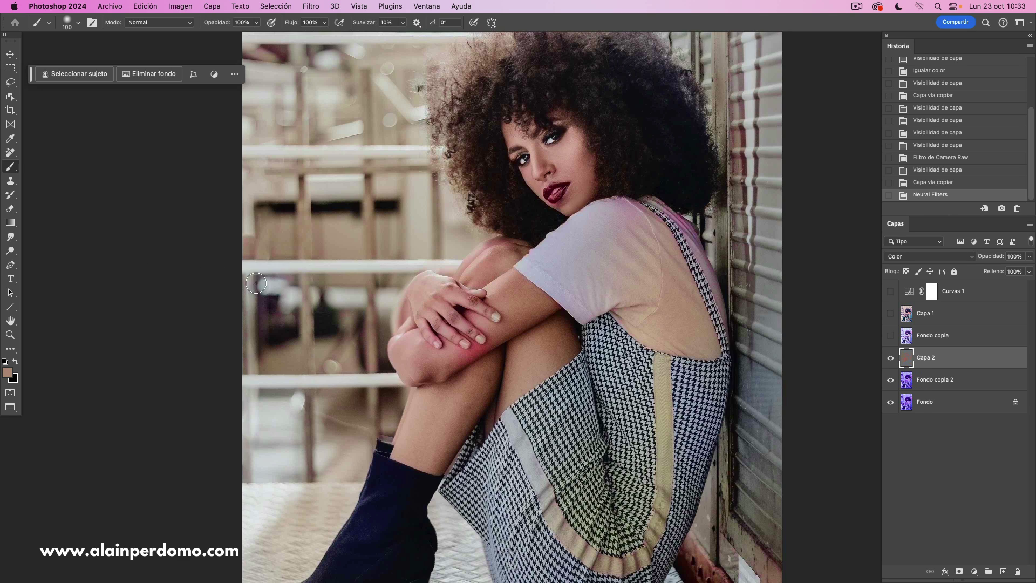
key(d)
right_click(566, 277)
key(Escape)
scroll(468, 361, up, 1)
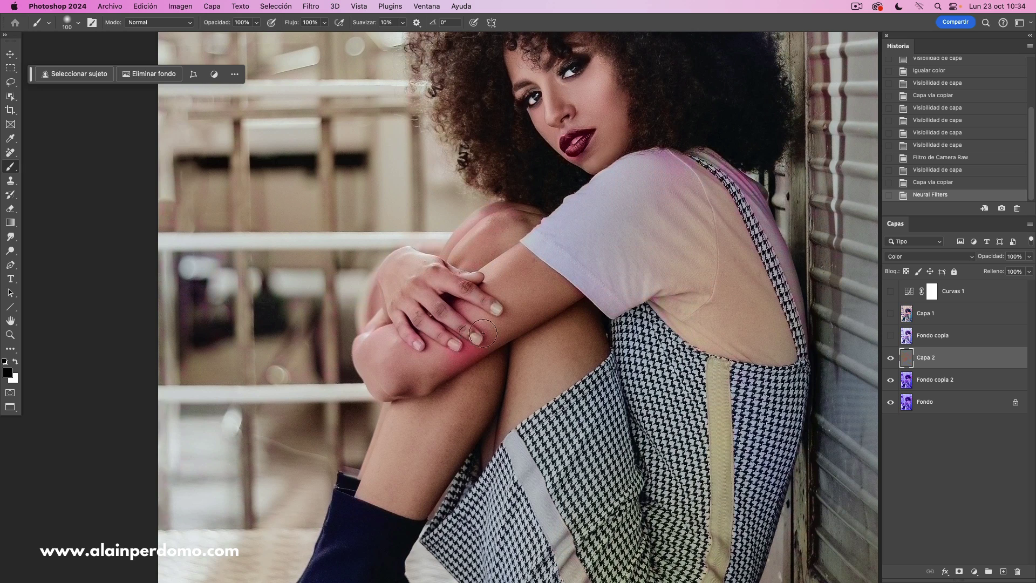
Sample the arm's skin tone and paint it over the reddish fingers and hand on Capa 2, undoing the knee stroke.
alt+click(527, 311)
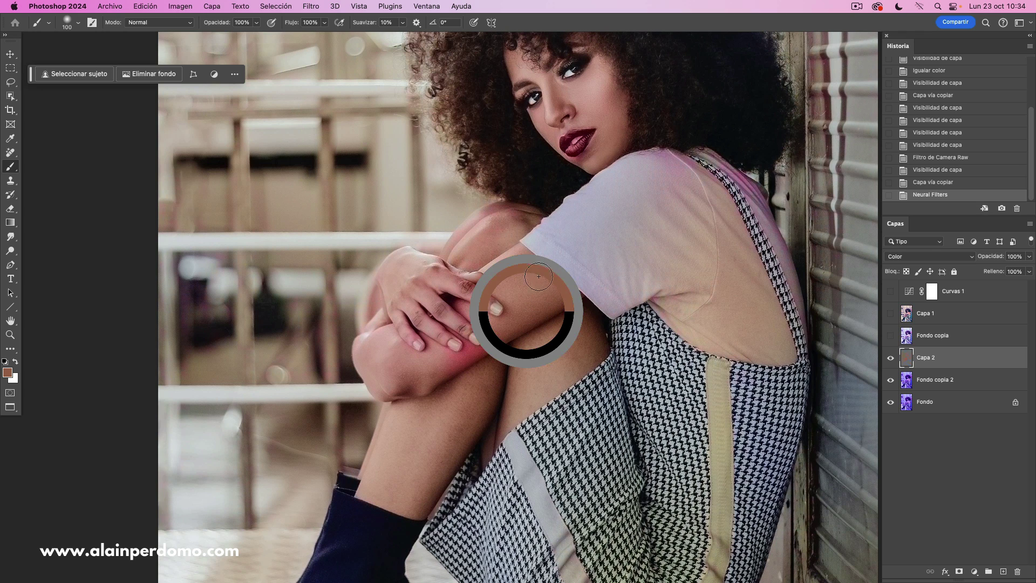
drag(468, 363, 446, 371)
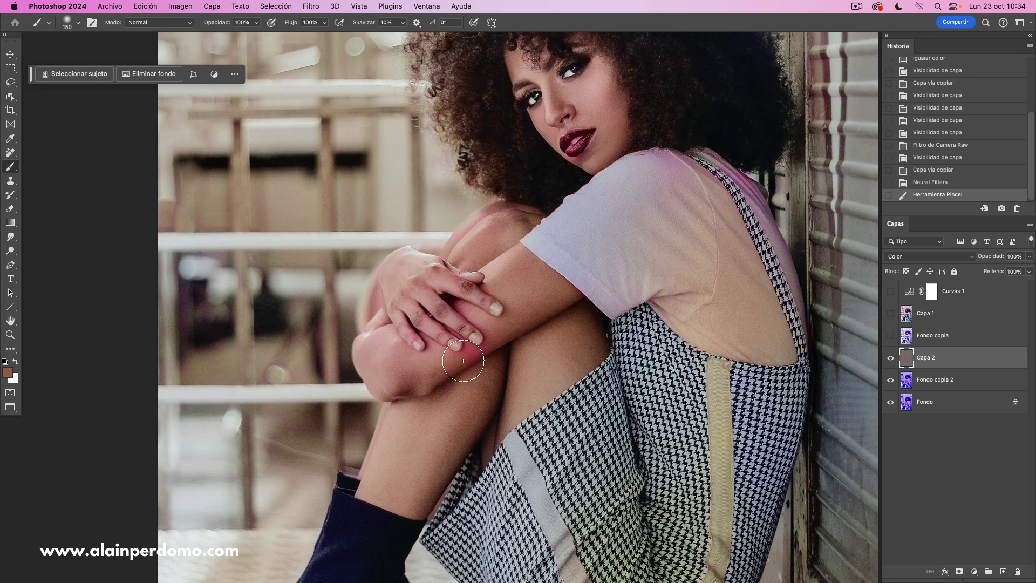
key(bracketleft)
key(bracketleft)
key(bracketleft)
key(bracketleft)
key(bracketleft)
key(bracketleft)
key(bracketleft)
key(bracketleft)
key(bracketleft)
key(bracketleft)
key(bracketleft)
key(bracketleft)
drag(470, 324, 465, 326)
drag(461, 328, 458, 330)
drag(456, 329, 454, 332)
mouse_move(453, 330)
mouse_down()
mouse_move(442, 325)
mouse_move(431, 346)
mouse_move(442, 358)
mouse_move(364, 342)
mouse_move(393, 382)
mouse_up()
key(bracketright)
key(bracketright)
key(bracketright)
key(bracketright)
key(bracketright)
key(bracketright)
key(bracketright)
key(bracketright)
key(bracketright)
key(bracketright)
key(bracketright)
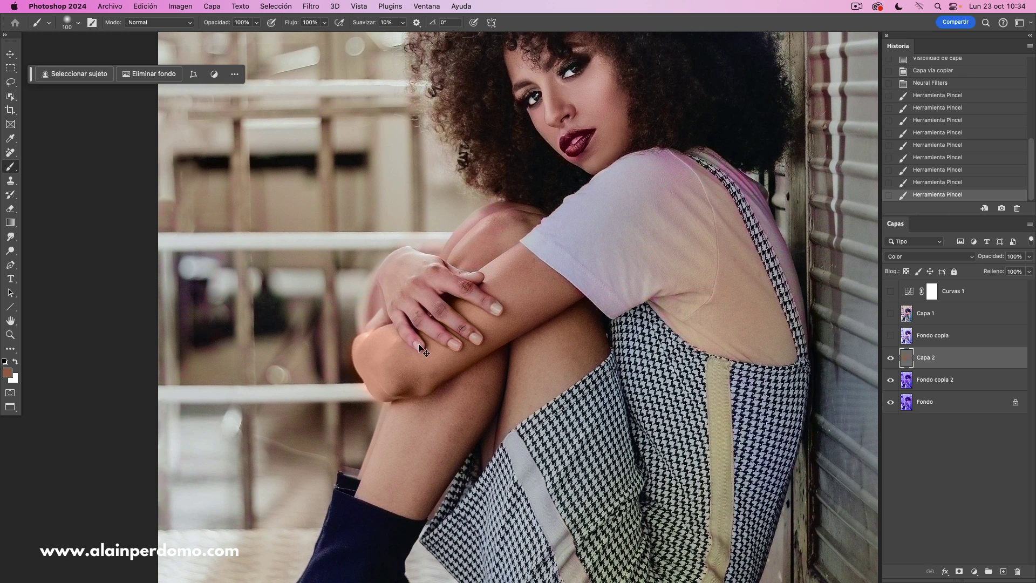
key(super+z)
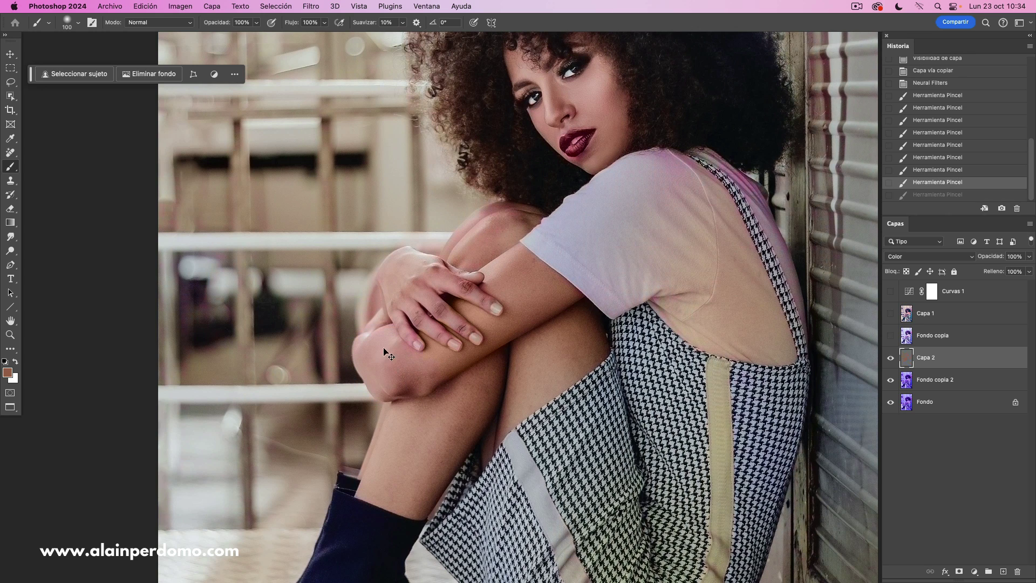
Set brush flow to 5% and softly paint skin tone over the reddish knee.
click(317, 22)
text(5)
key(Return)
mouse_move(428, 375)
mouse_down()
mouse_move(392, 353)
mouse_move(410, 349)
mouse_move(394, 357)
mouse_move(413, 360)
mouse_move(398, 354)
mouse_move(402, 370)
mouse_move(388, 364)
mouse_move(404, 373)
mouse_move(394, 383)
mouse_move(375, 354)
mouse_move(435, 370)
mouse_up()
key(bracketleft)
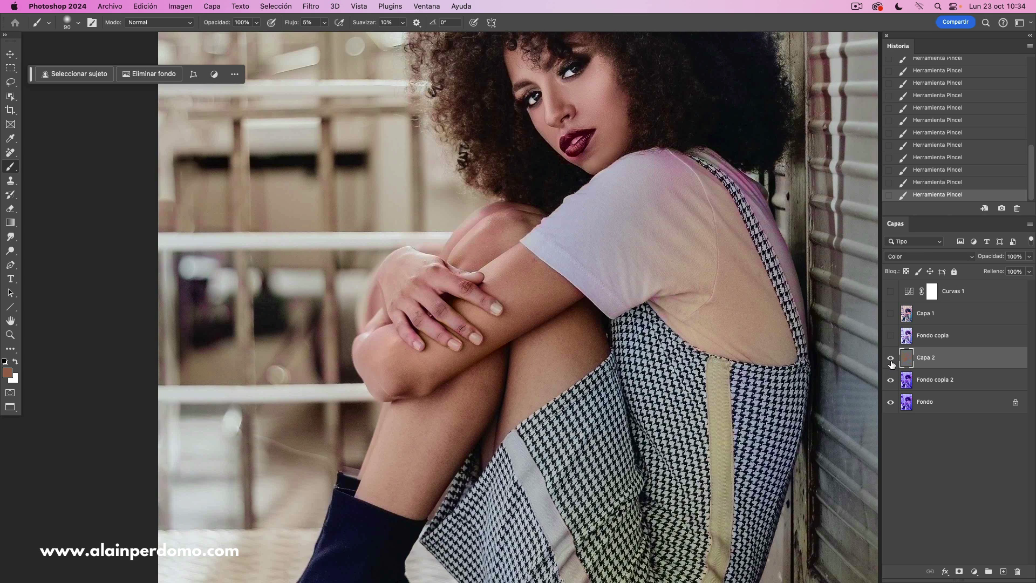
Solo Capa 2 twice to inspect the colour layer, then restore the full photo view.
alt+click(891, 359)
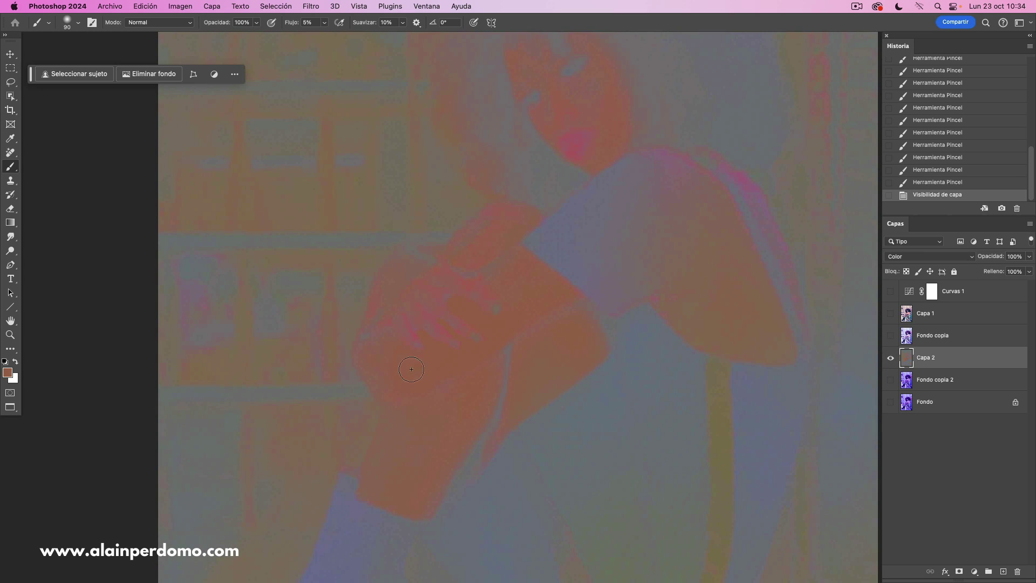
alt+click(891, 359)
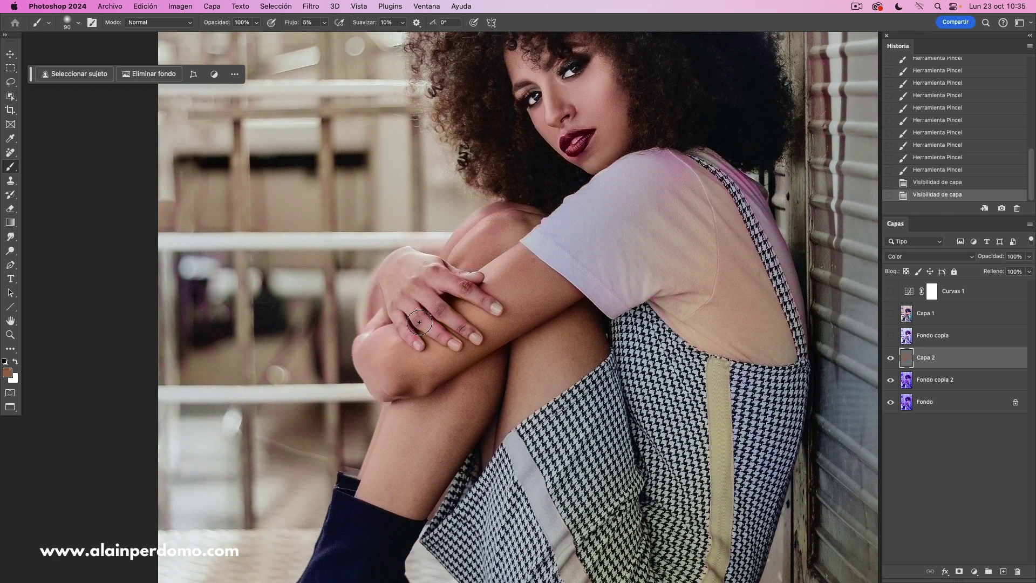
alt+click(891, 358)
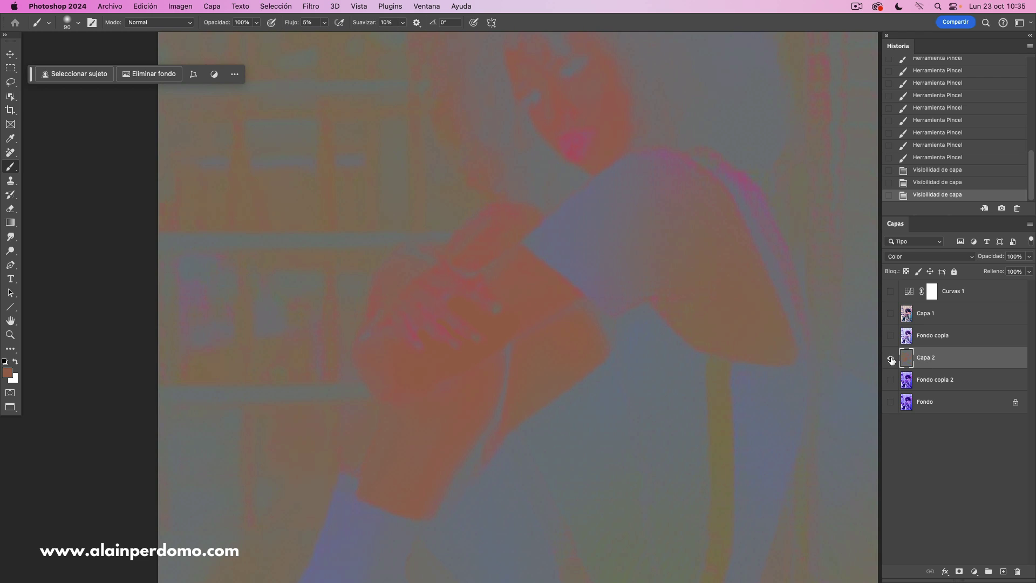
alt+click(890, 360)
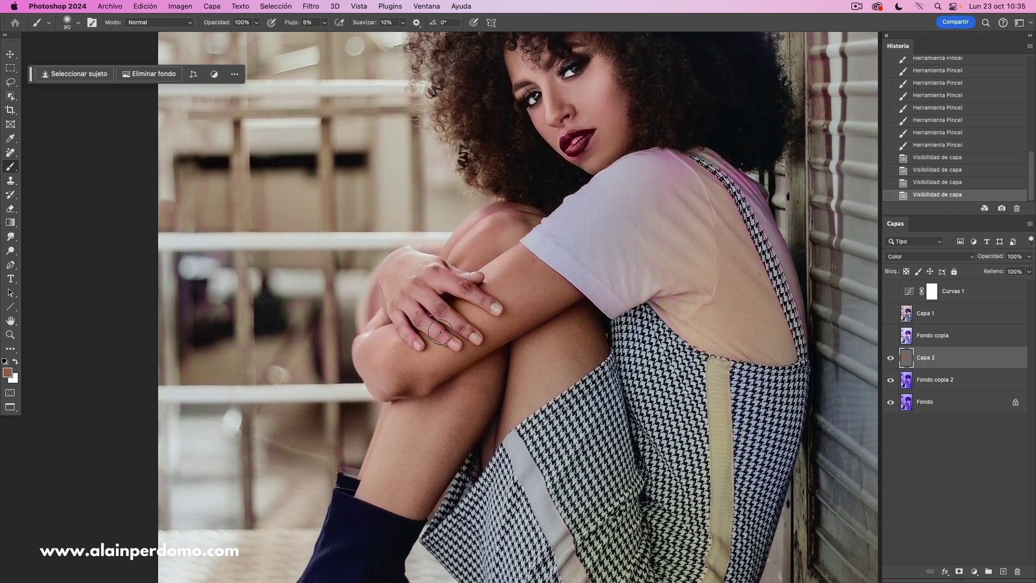
Sample a lighter pink skin tone with a smaller brush at 10% flow.
key(bracketleft)
key(bracketleft)
key(bracketleft)
key(bracketleft)
key(bracketleft)
alt+click(430, 296)
key(bracketleft)
key(shift+1)
Paint the lighter skin tone along the forearm and between the fingers on Capa 2.
mouse_move(406, 315)
mouse_down()
mouse_move(465, 330)
mouse_move(471, 298)
mouse_up()
click(464, 321)
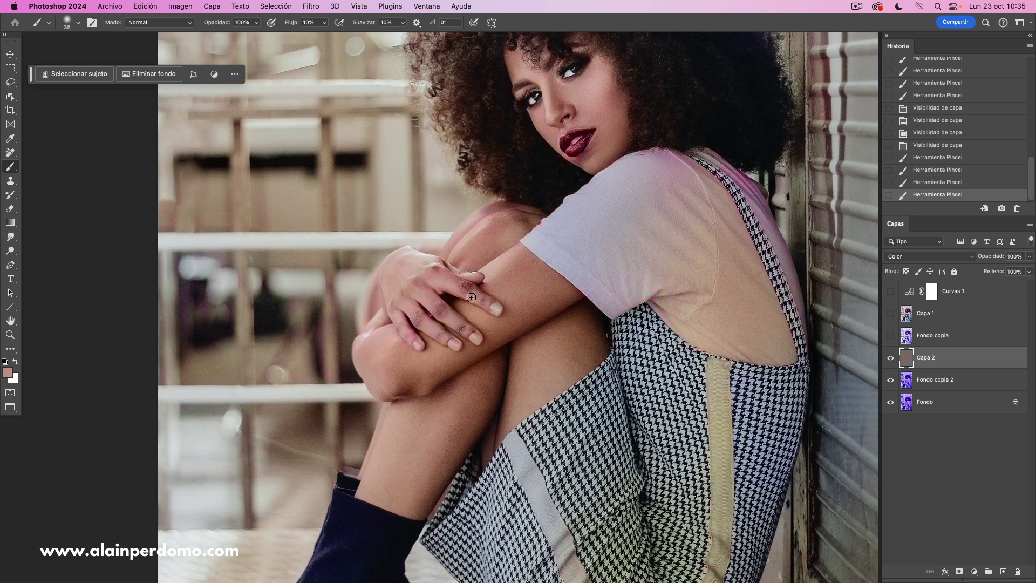
click(471, 297)
key(bracketright)
click(421, 328)
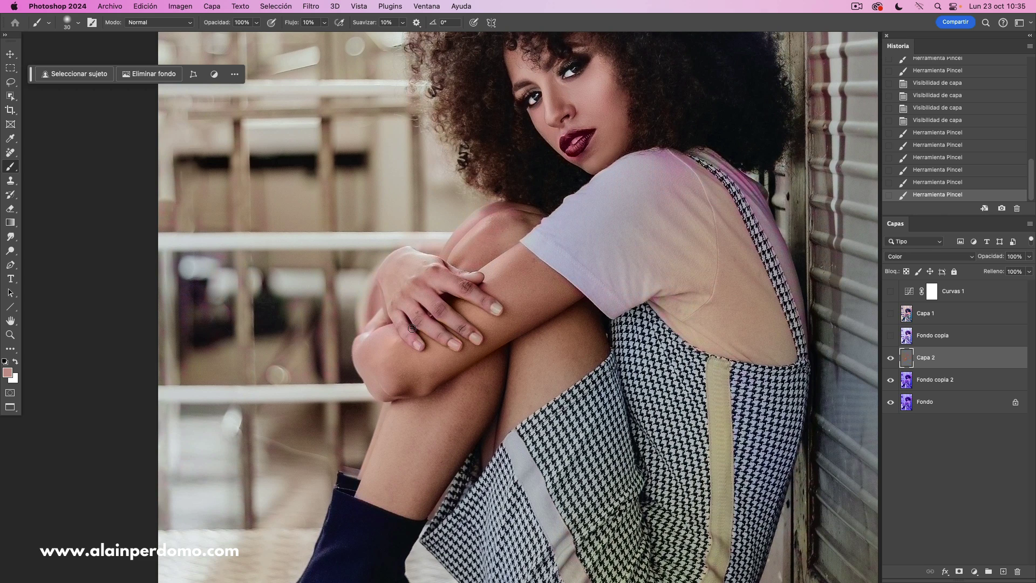
click(412, 328)
drag(402, 314, 447, 348)
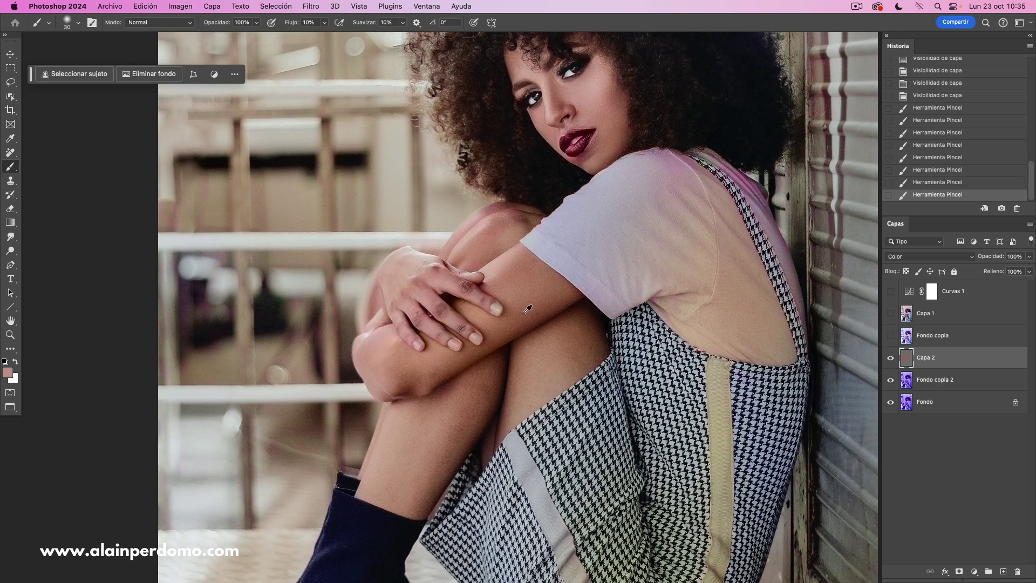
Brush over the remaining reddish patches on the hand and arm with a slightly larger brush.
click(488, 304)
key(bracketright)
click(431, 295)
click(421, 325)
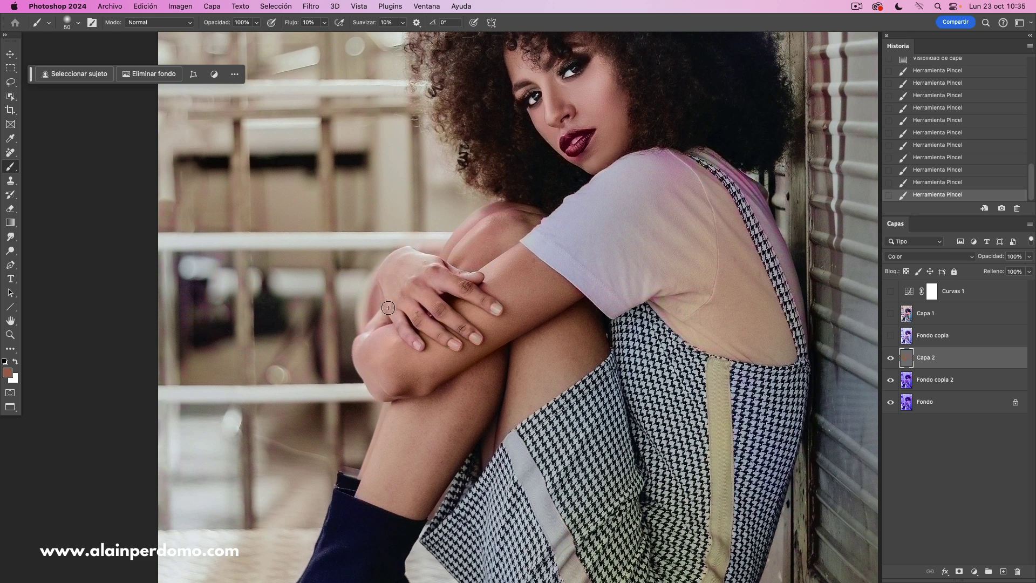
click(415, 342)
Compare against the earlier History state, return to the latest painted state, and zoom out.
click(891, 357)
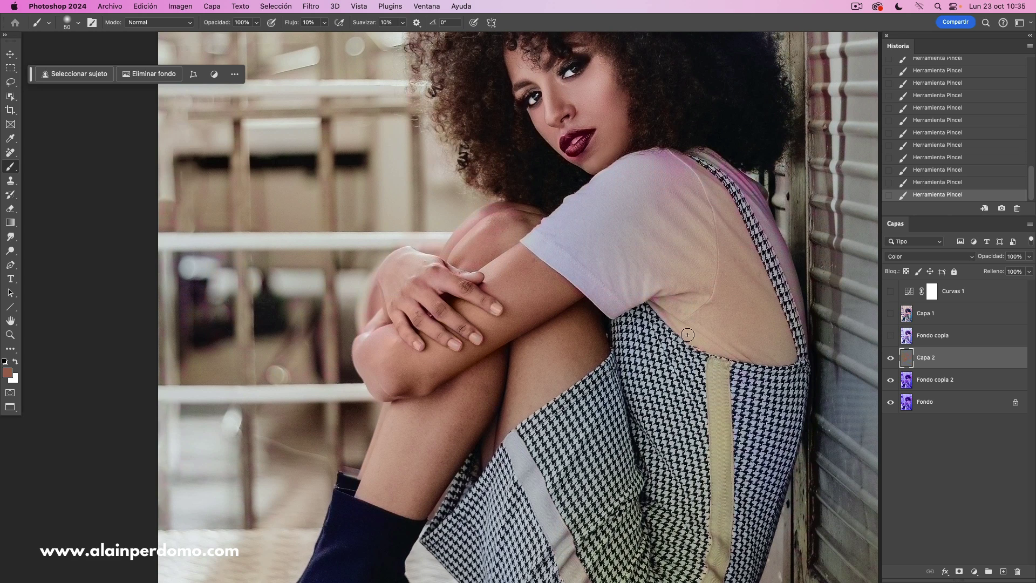
click(929, 145)
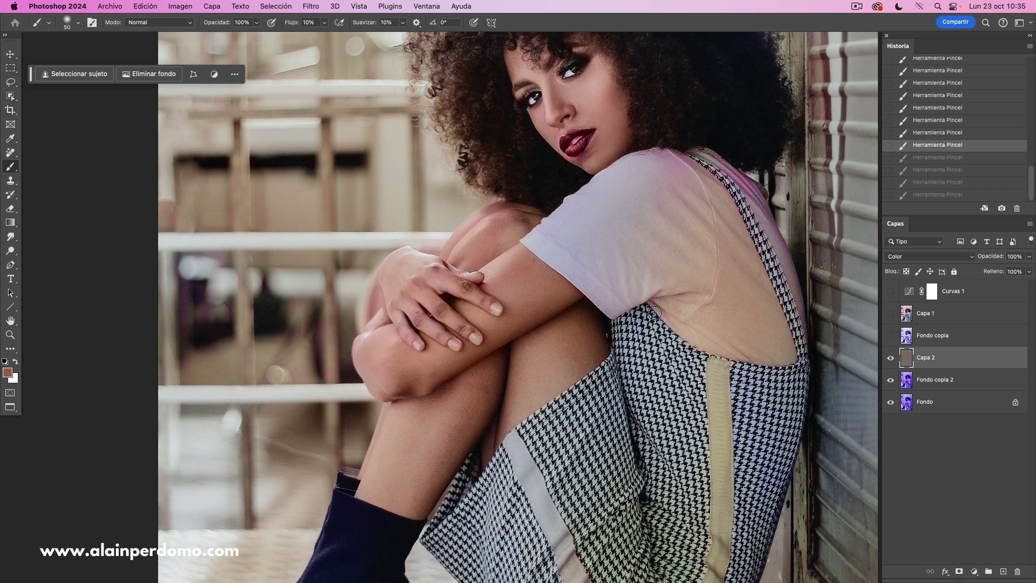
click(931, 195)
scroll(638, 315, down, 2)
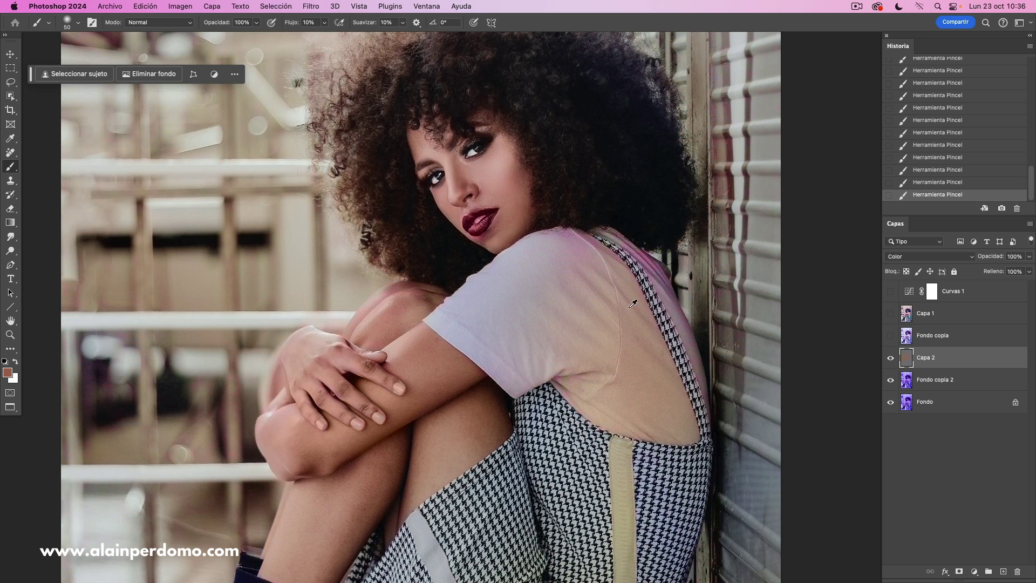
Sample a peach tone from the back, paint the lavender shoulder and sleeve peach, then undo several strokes.
alt+click(612, 286)
key(bracketright)
key(bracketright)
key(bracketright)
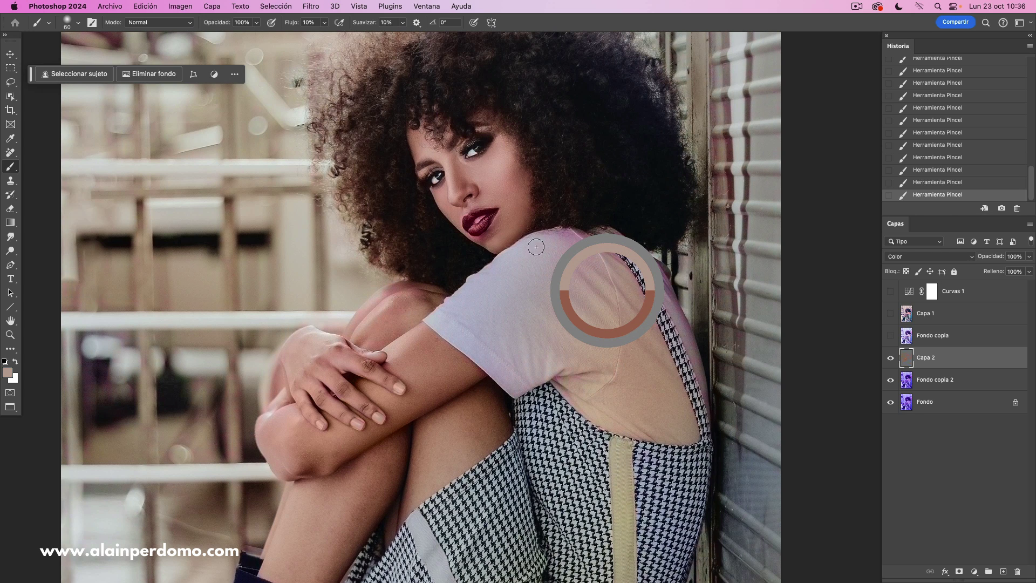
key(bracketright)
key(bracketright)
key(bracketright)
key(bracketright)
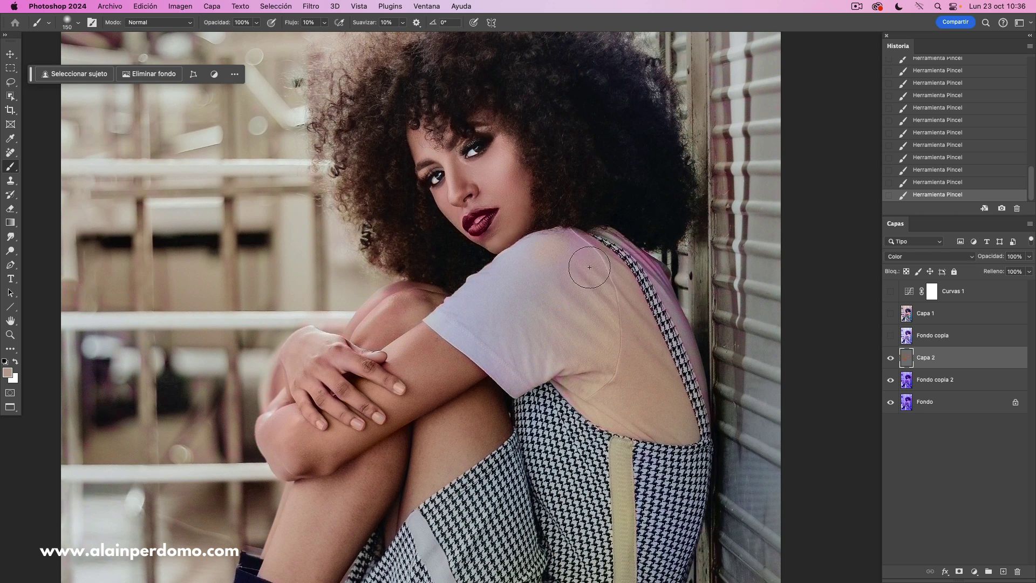
mouse_move(571, 246)
mouse_down()
mouse_move(592, 261)
mouse_move(575, 248)
mouse_move(544, 287)
mouse_move(510, 275)
mouse_move(459, 316)
mouse_move(456, 325)
mouse_move(522, 348)
mouse_move(524, 371)
mouse_move(491, 352)
mouse_up()
key(bracketleft)
key(bracketleft)
key(bracketleft)
key(bracketleft)
key(bracketleft)
key(bracketleft)
key(bracketleft)
key(bracketright)
key(bracketleft)
key(bracketleft)
key(bracketleft)
key(bracketleft)
key(super+z)
key(super+z)
key(super+z)
key(super+z)
key(super+z)
key(super+z)
key(super+z)
key(super+z)
key(super+z)
key(super+z)
key(super+z)
key(super+z)
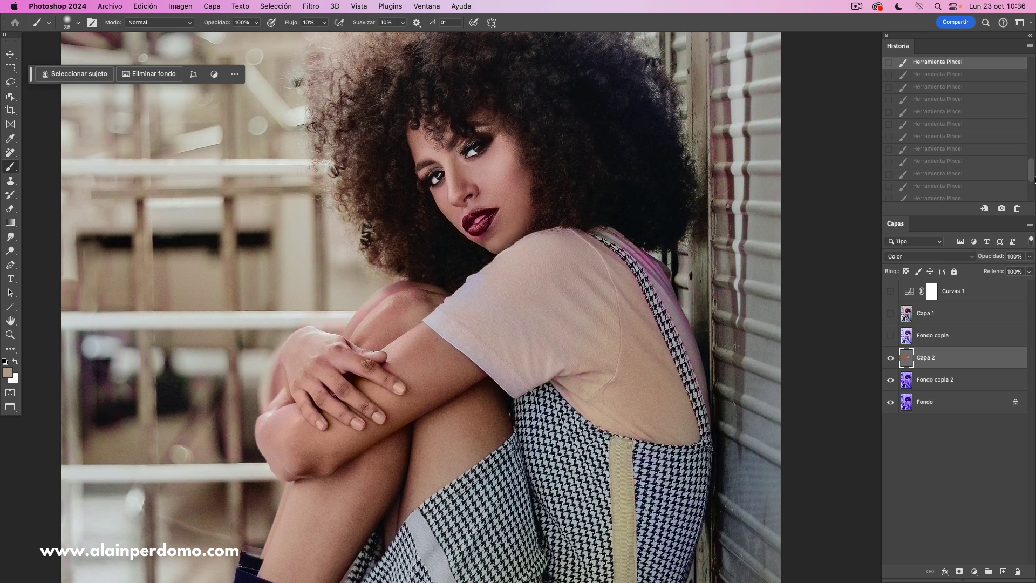
Restore the last brush state from History, pan above the hair, and enlarge the brush to 90.
mouse_move(1035, 175)
mouse_down()
mouse_move(1033, 204)
mouse_move(1032, 194)
mouse_up()
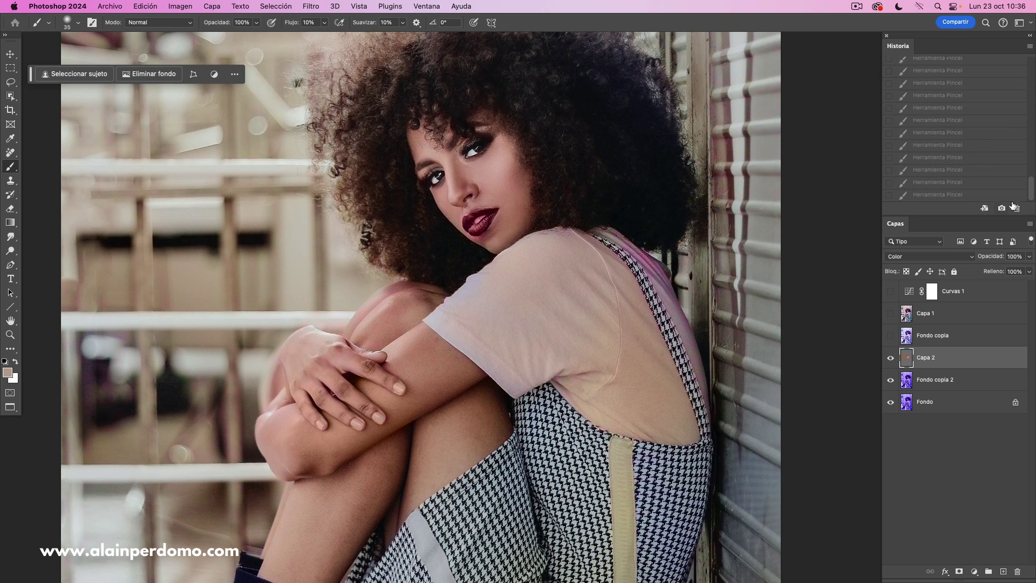
click(953, 195)
drag(505, 201, 514, 385)
key(bracketright)
key(bracketright)
key(bracketright)
key(bracketright)
key(bracketright)
key(bracketright)
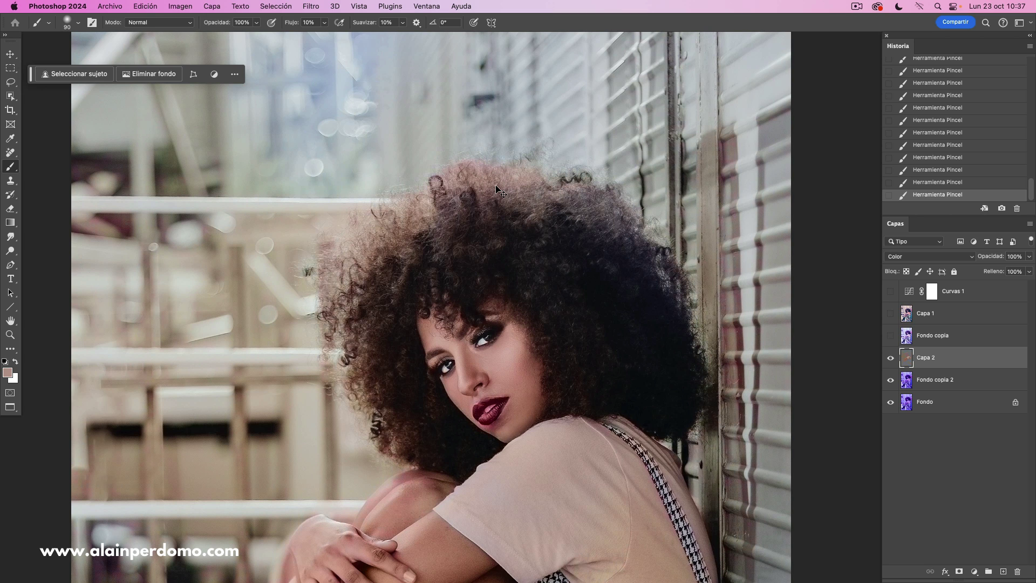
Zoom out to show the whole portrait from top to boots.
scroll(389, 426, down, 5)
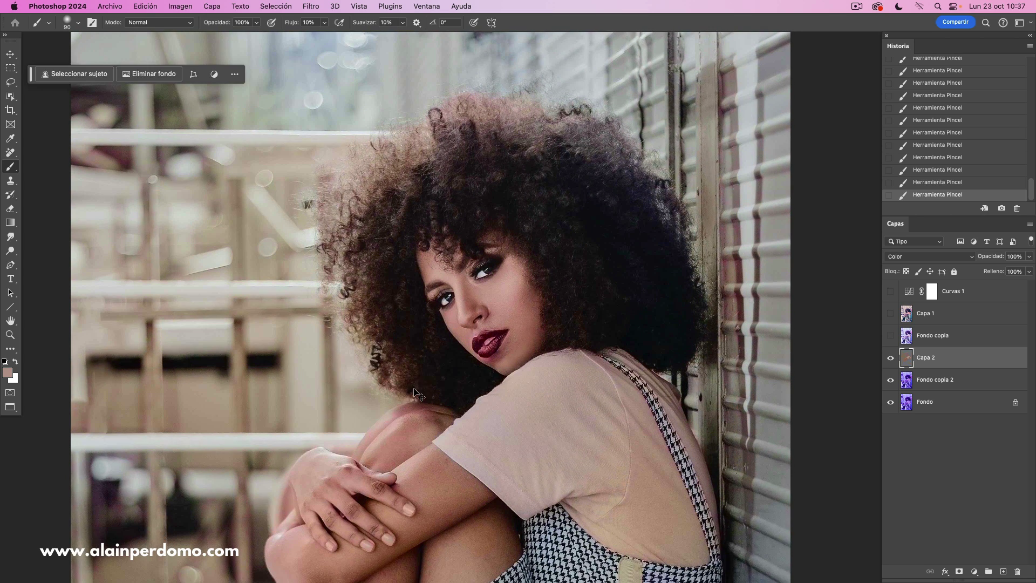
key(super+minus)
key(super+minus)
scroll(573, 430, down, 5)
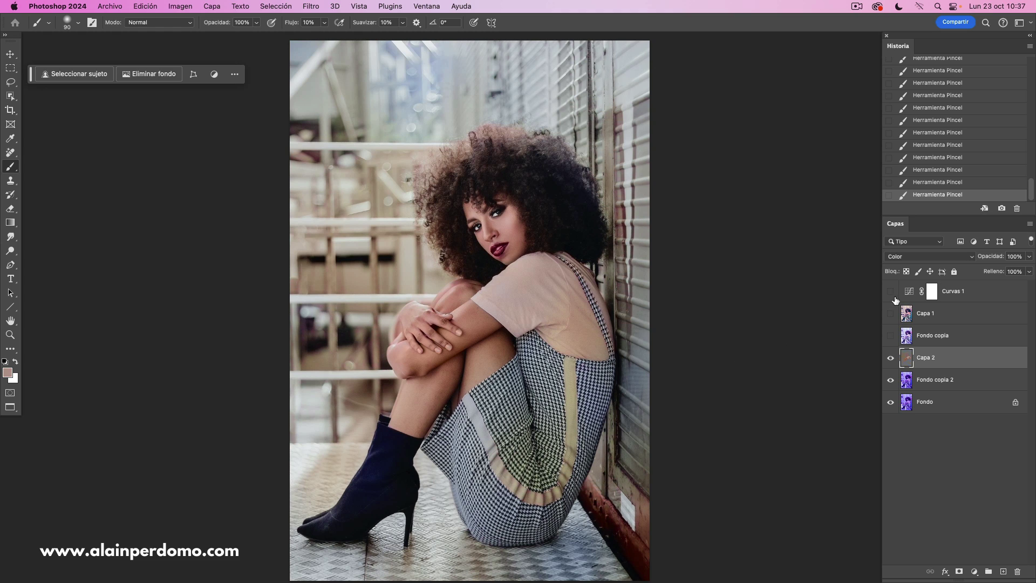
Hide Capa 2 and reorder Curvas 1, Capa 1 and Fondo copia in the layer stack.
click(890, 359)
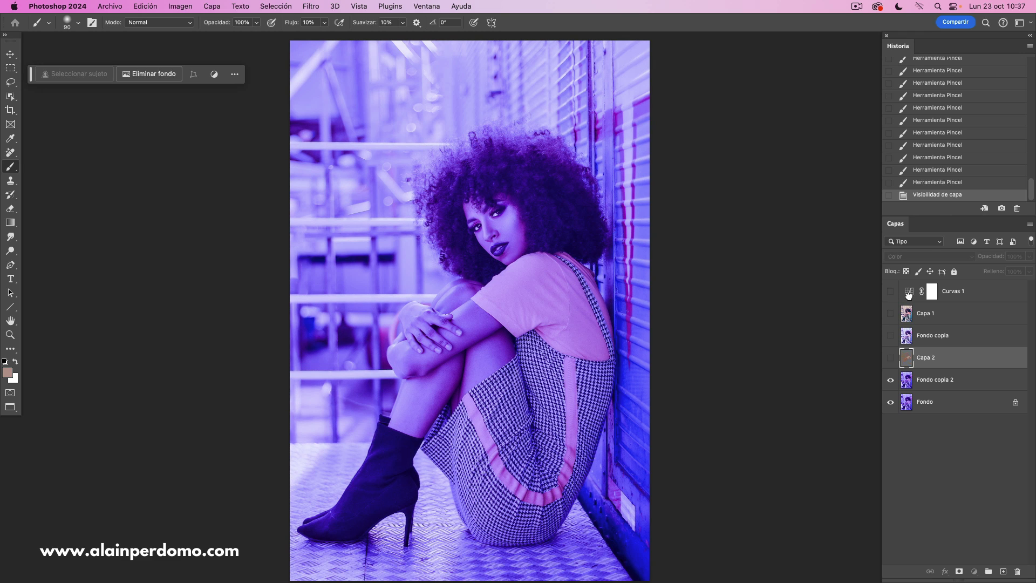
drag(907, 296, 905, 362)
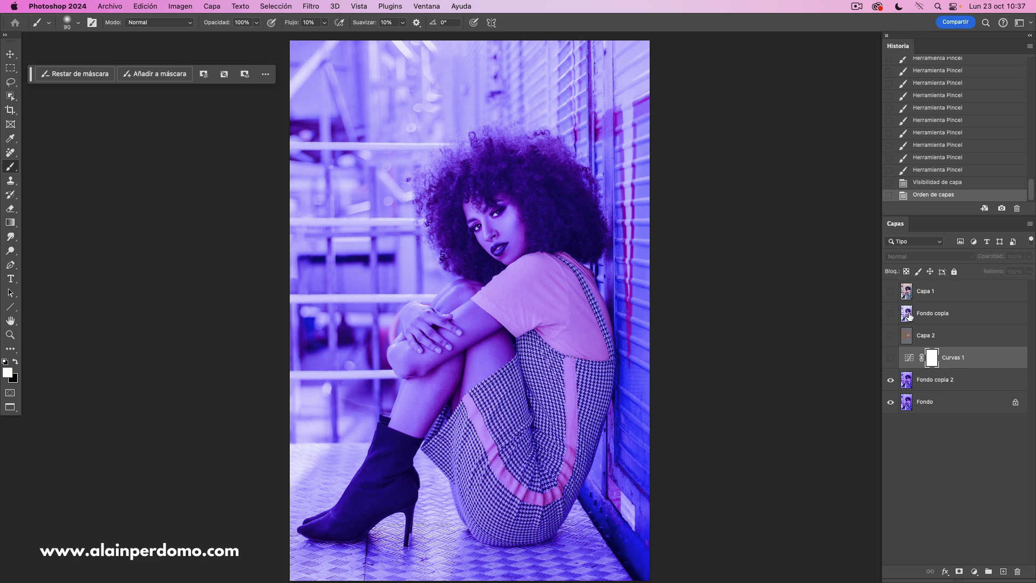
drag(907, 296, 906, 324)
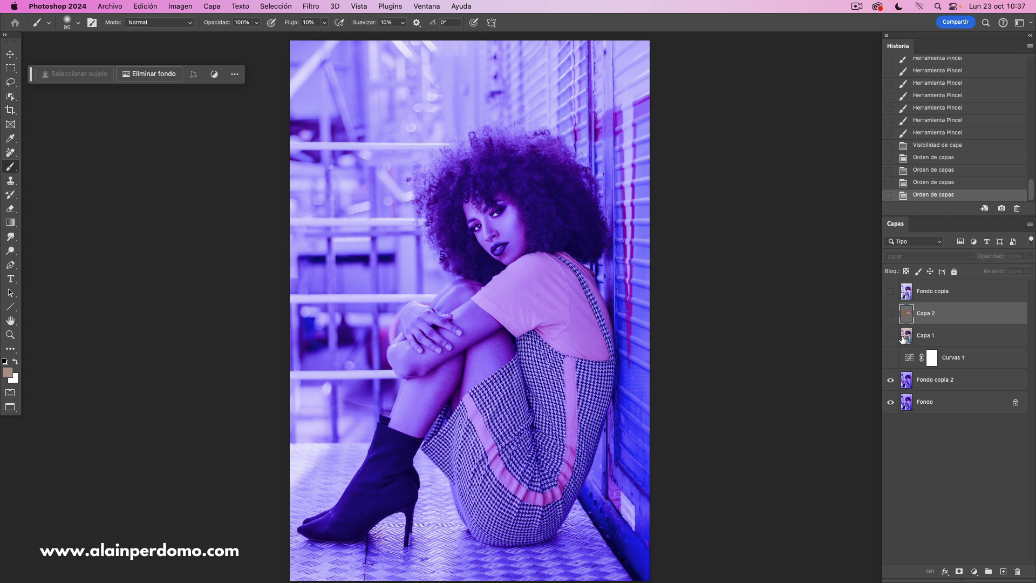
click(891, 292)
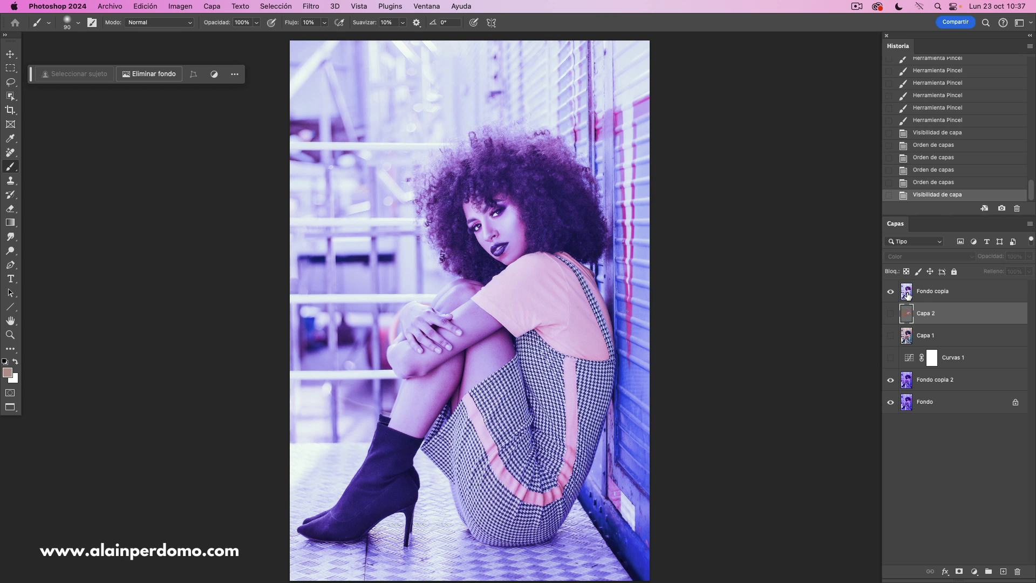
drag(906, 295, 895, 321)
click(891, 314)
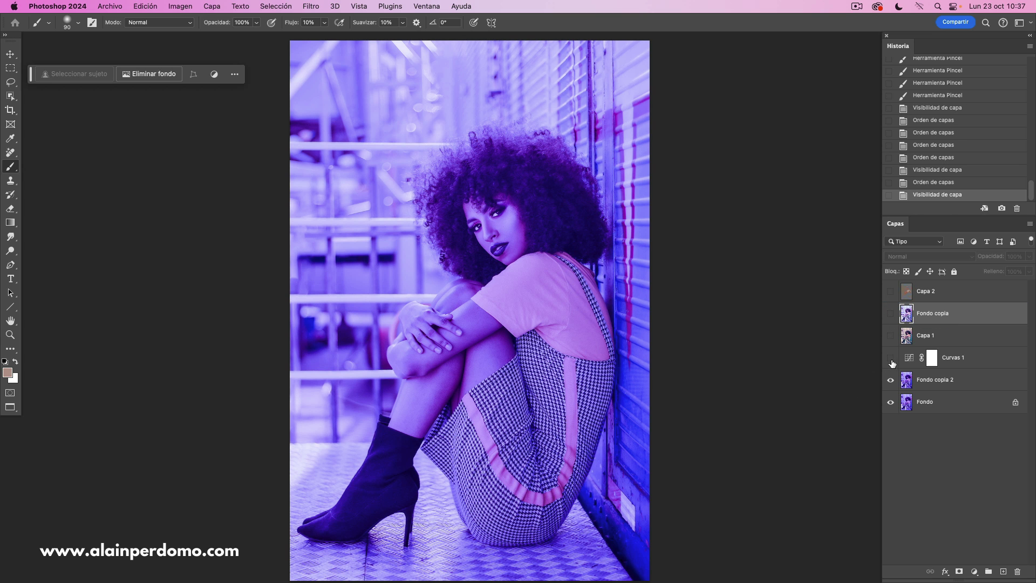
Hide Curvas 1 and show only Capa 1's neutralized colour correction.
click(891, 359)
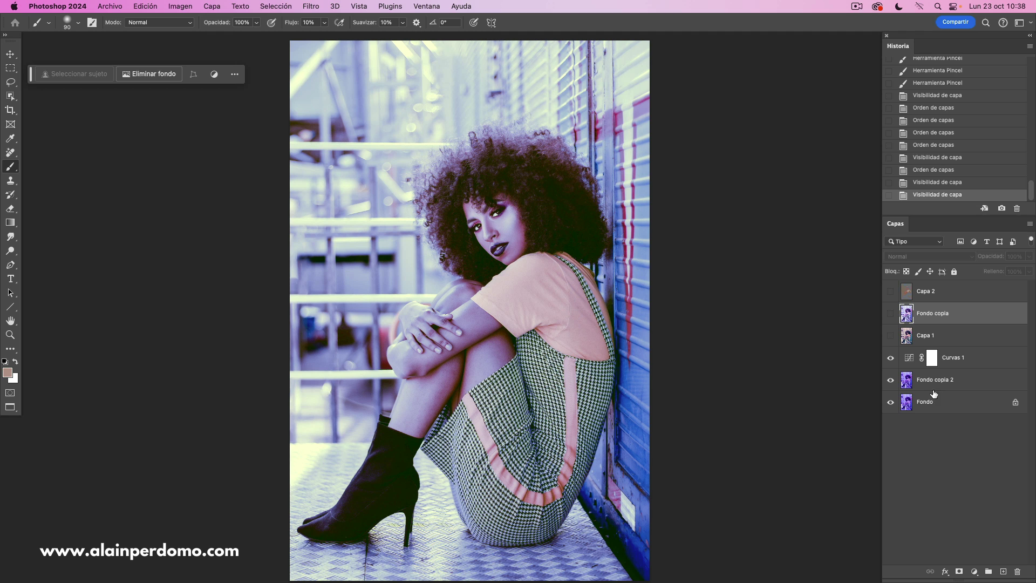
click(974, 570)
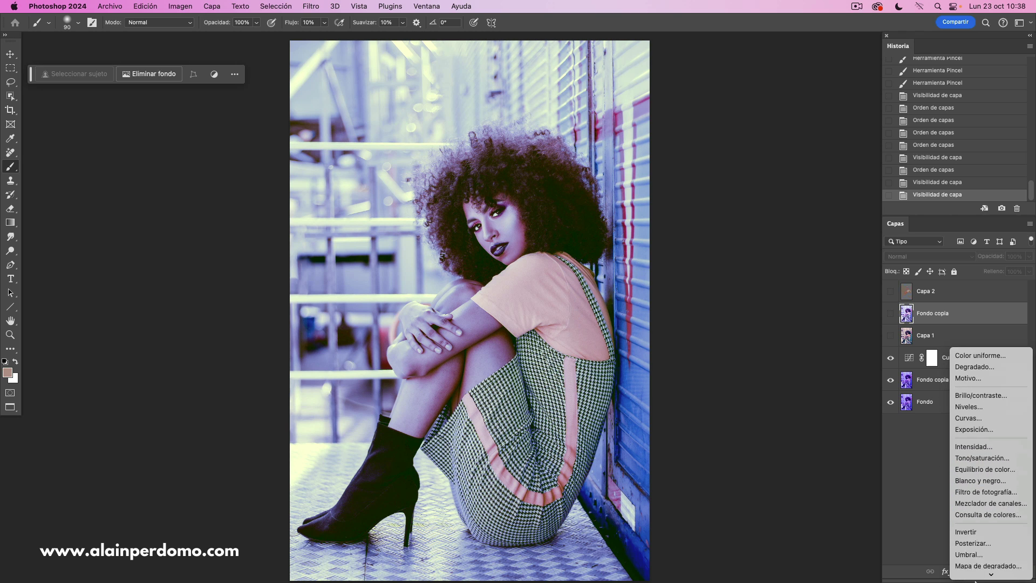
click(907, 320)
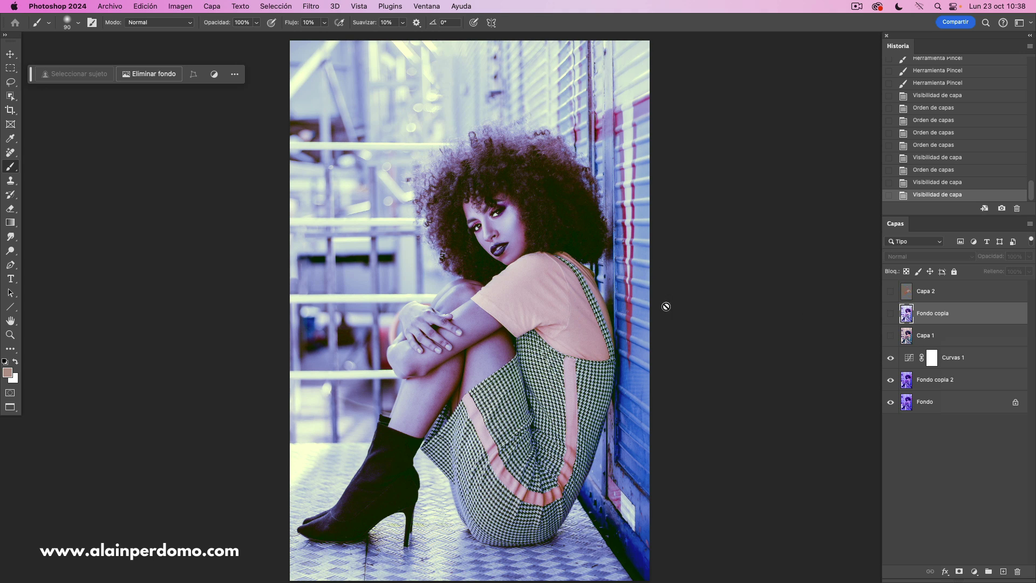
click(891, 358)
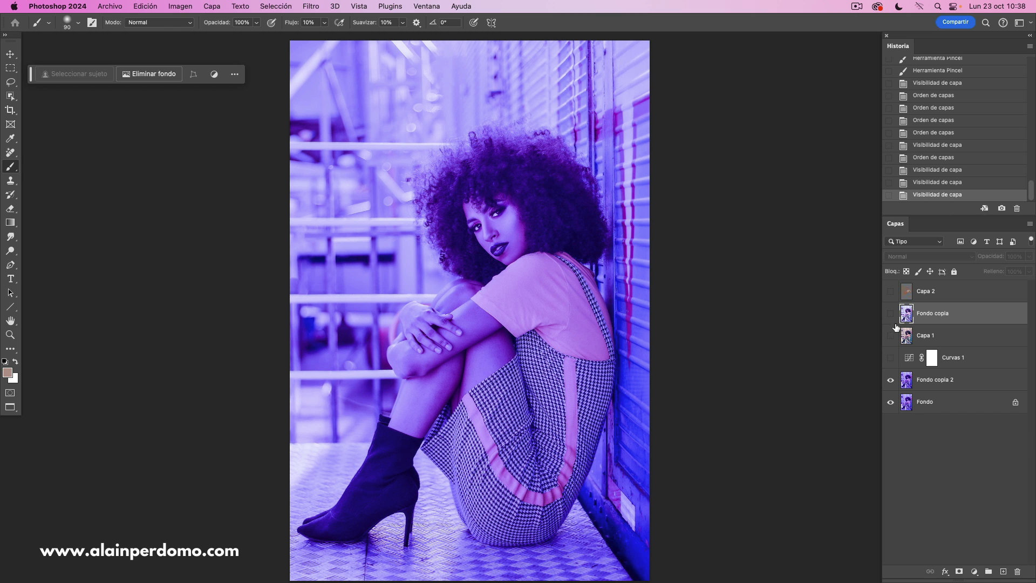
click(891, 336)
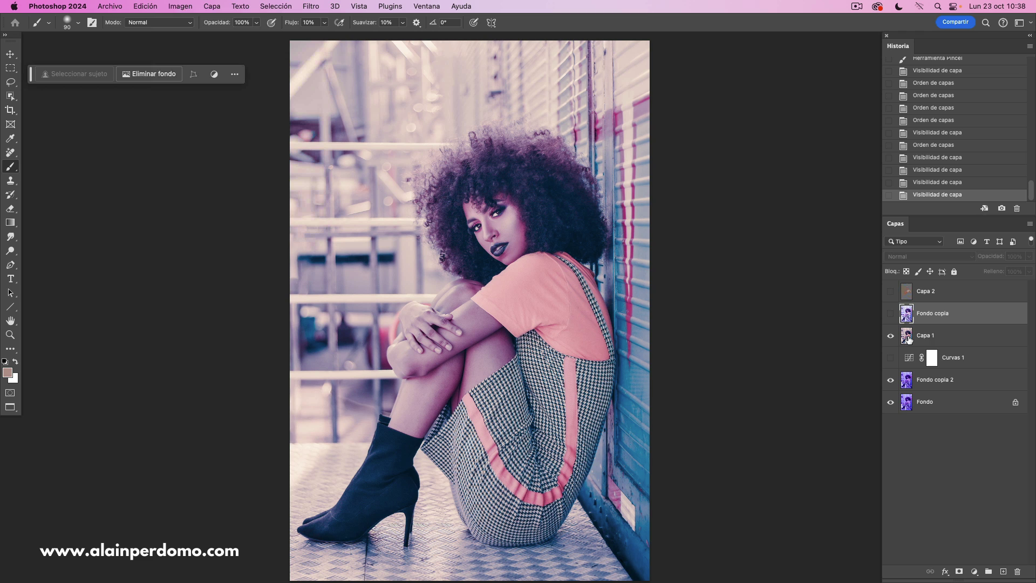
Select Capa 1 and browse the Imagen > Ajustes commands without applying any.
click(909, 340)
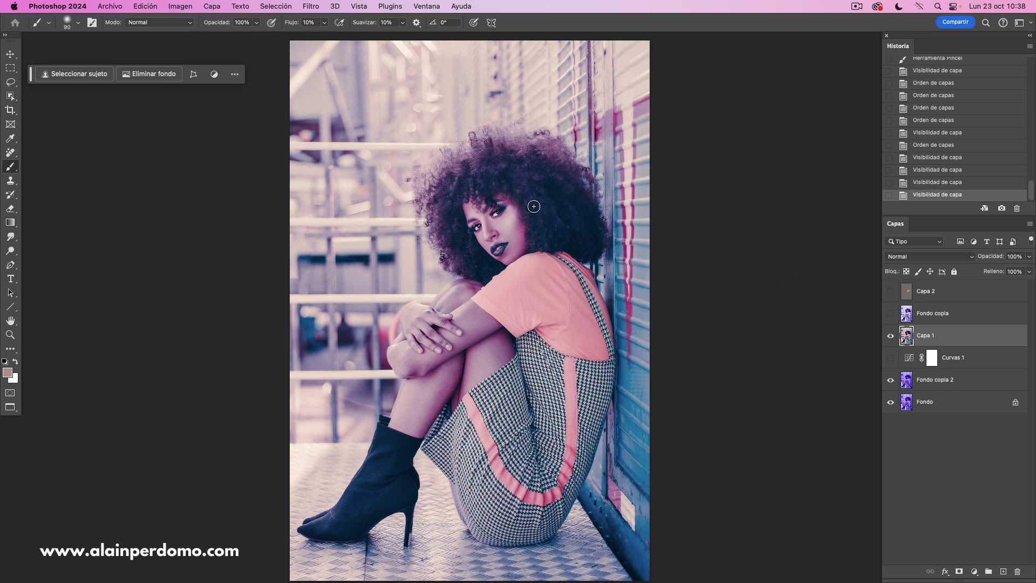
click(180, 8)
mouse_move(189, 38)
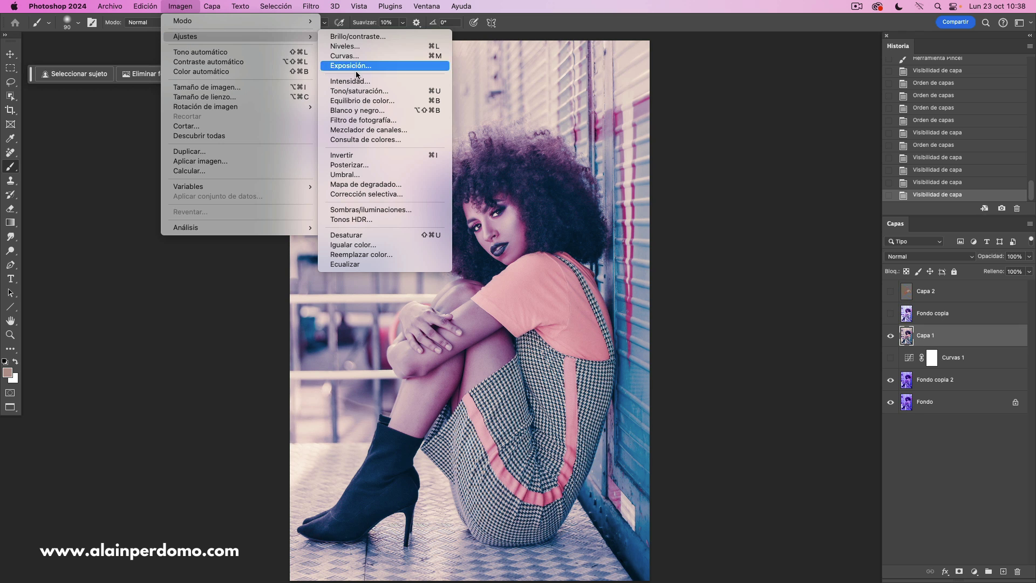
click(183, 9)
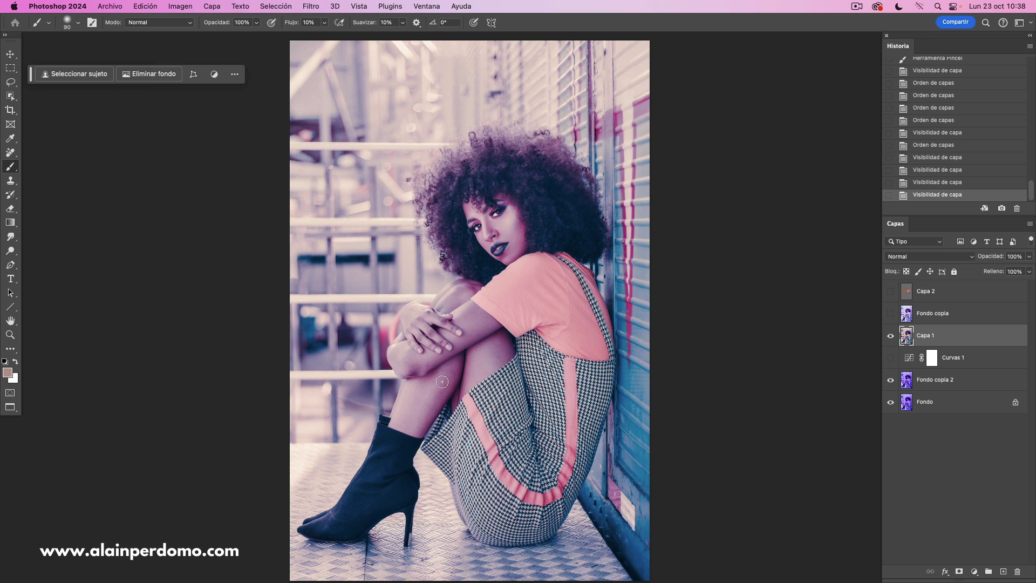
Hide Capa 1 and Fondo copia so Capa 2's natural-colour result shows.
drag(891, 336, 891, 317)
click(891, 314)
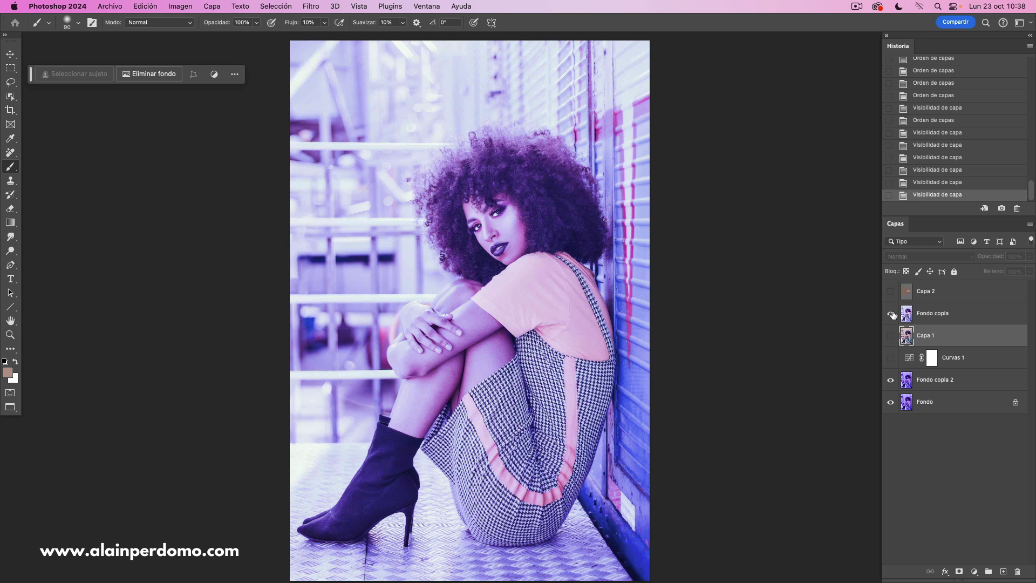
click(891, 292)
click(890, 293)
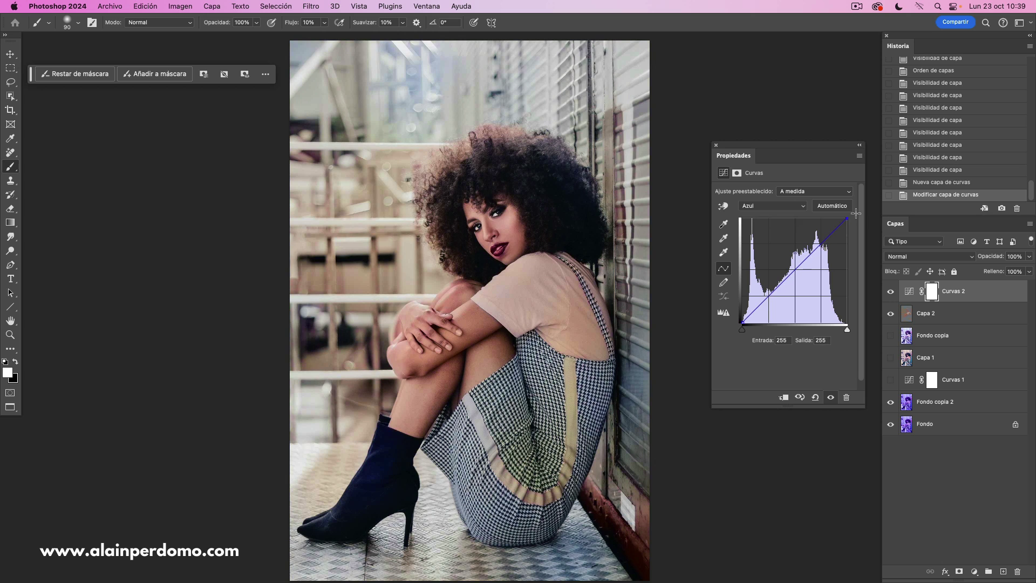
Lower the Blue curve's white point to 248 and lift its black point to 17.
drag(847, 219, 848, 222)
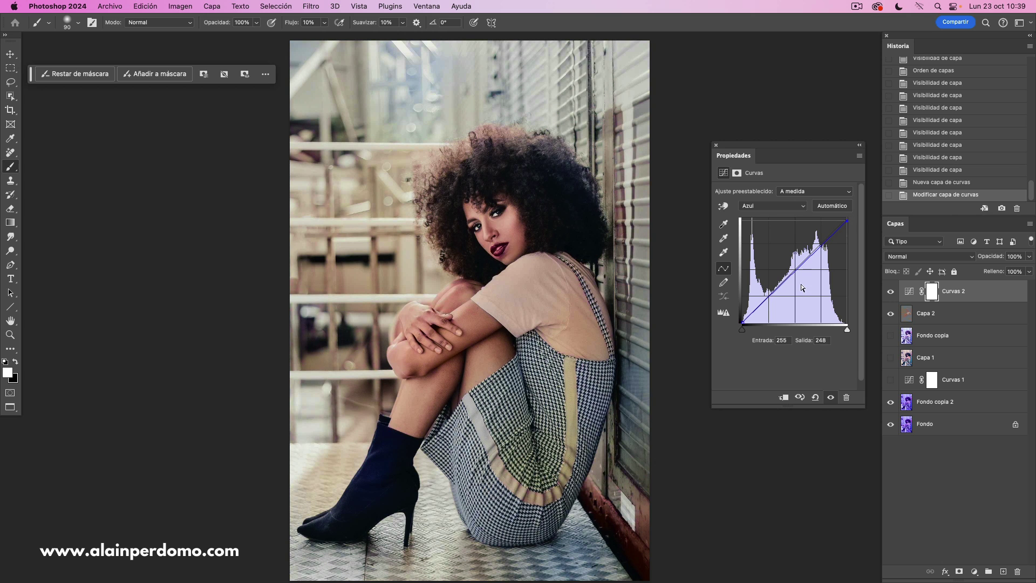
drag(742, 322, 735, 313)
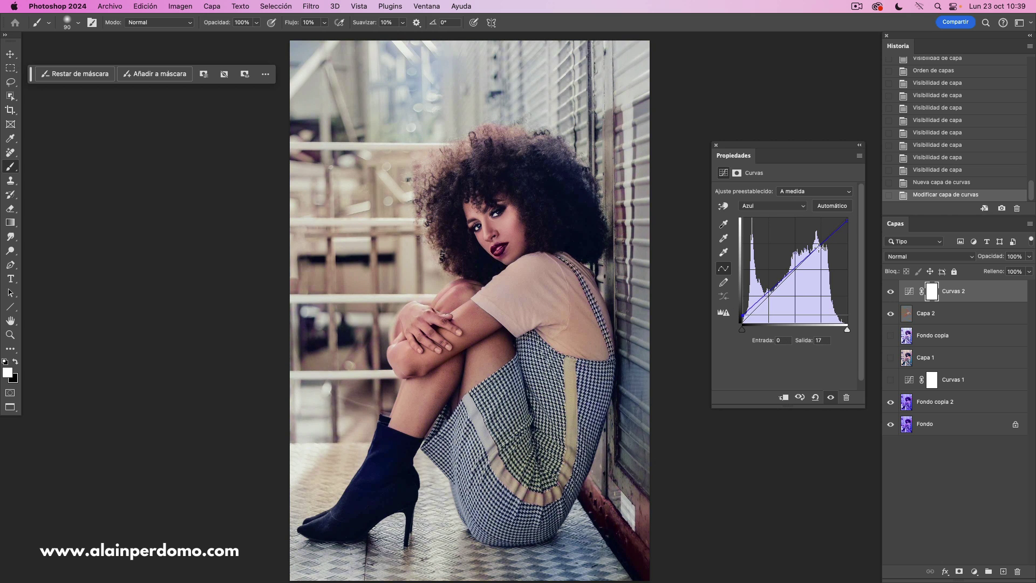